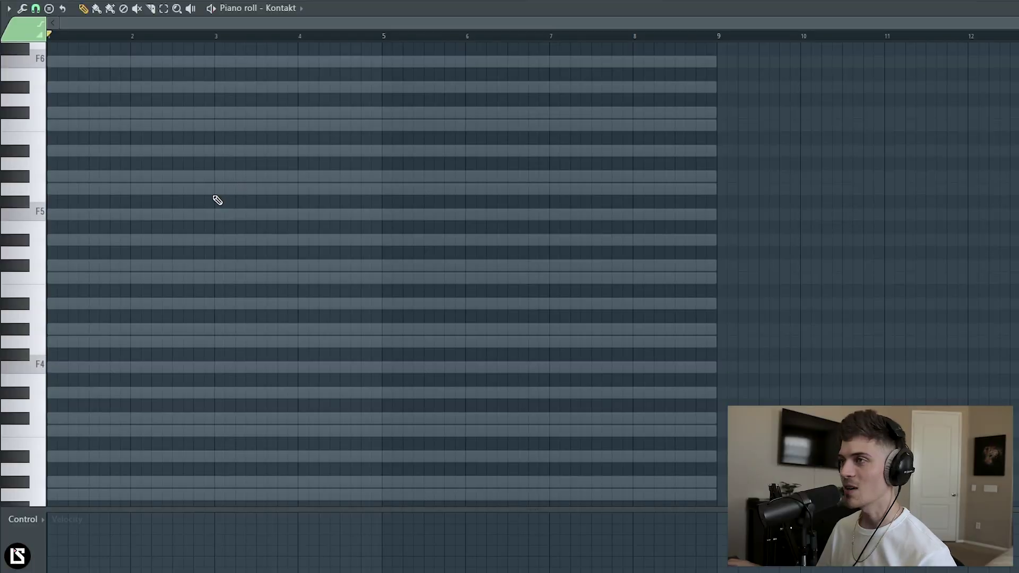
# Draw an F5 note at the start of the pattern and extend it to one bar.
pyautogui.scroll(1, 382, 269)
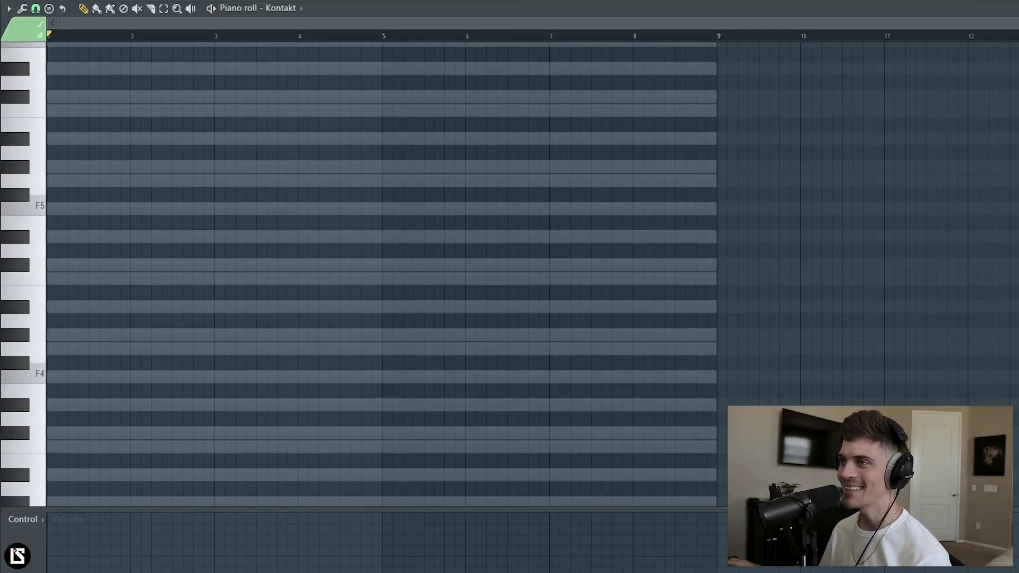
pyautogui.scroll(1, 238, 228)
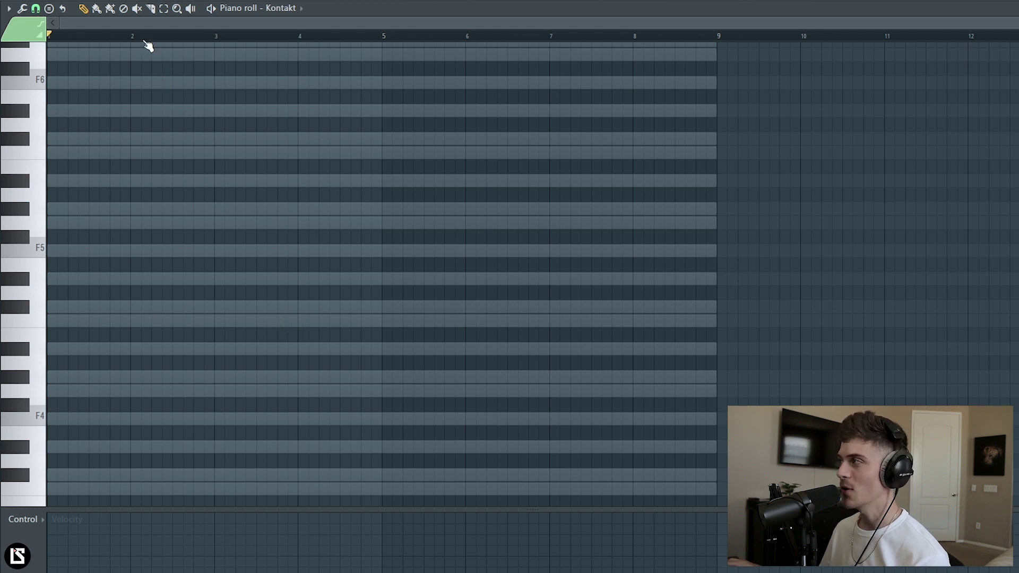
pyautogui.click(53, 251)
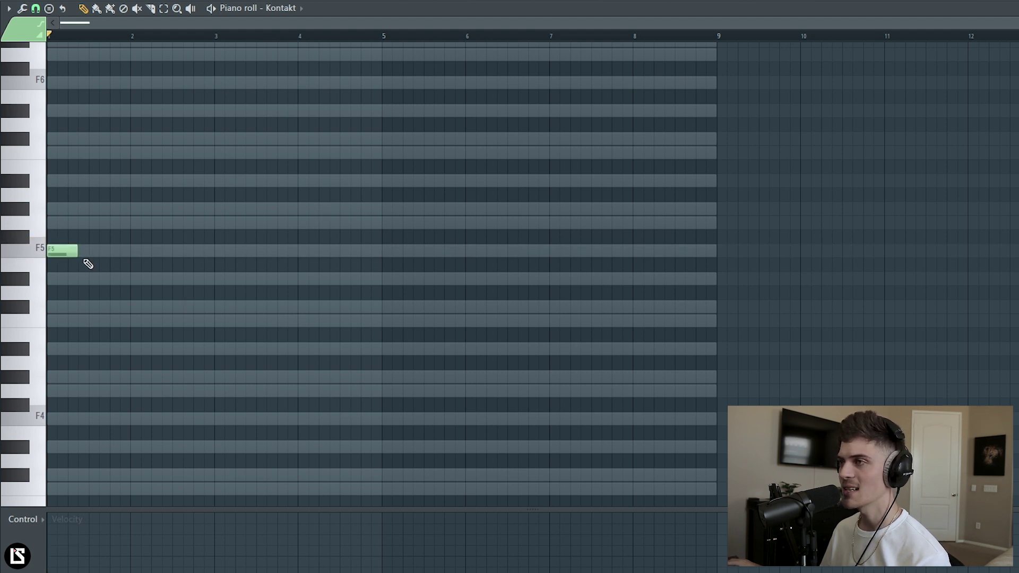
pyautogui.moveTo(75, 253); pyautogui.dragTo(128, 258)
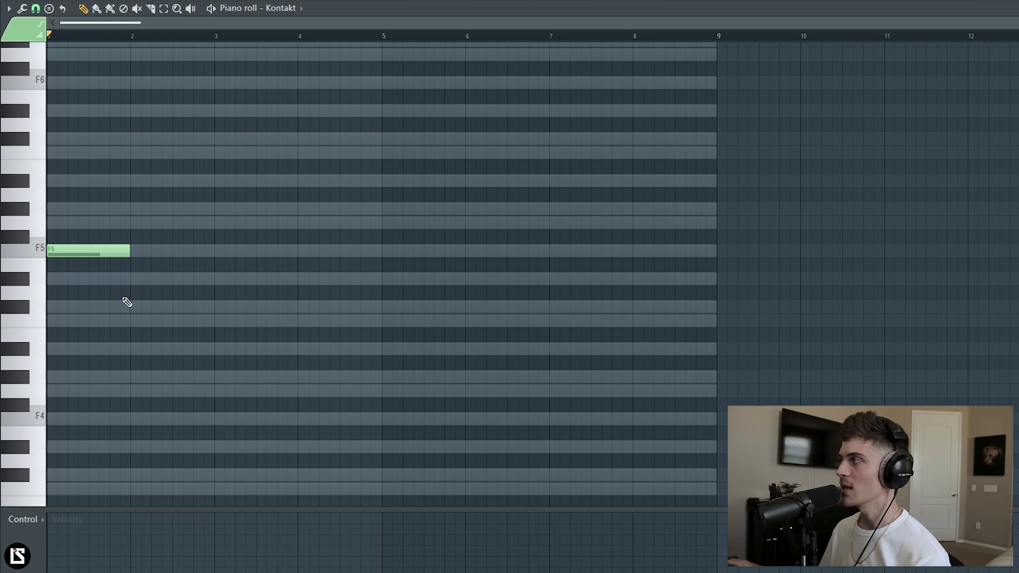
pyautogui.scroll(1, 124, 299)
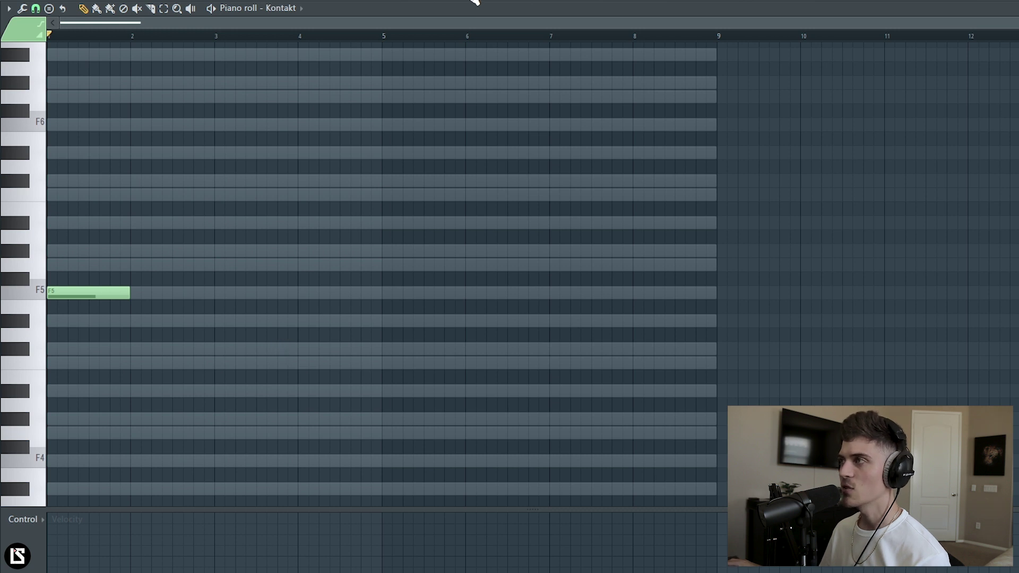
# Open the Kontakt channel to check the loaded NOIRE Pure piano and return to the piano roll.
pyautogui.press('F6')
pyautogui.click(215, 191)
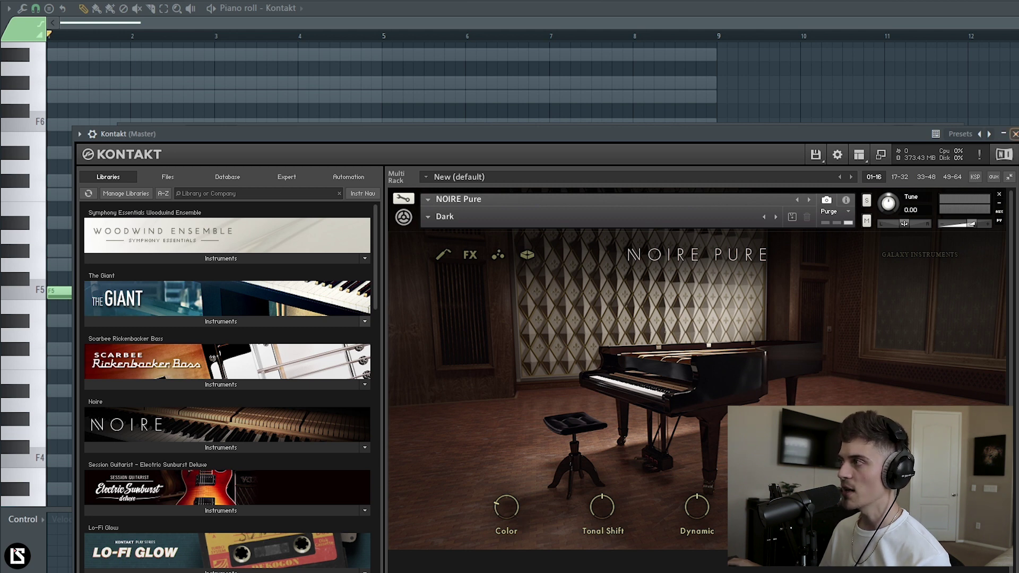
pyautogui.click(1015, 133)
pyautogui.press('F6')
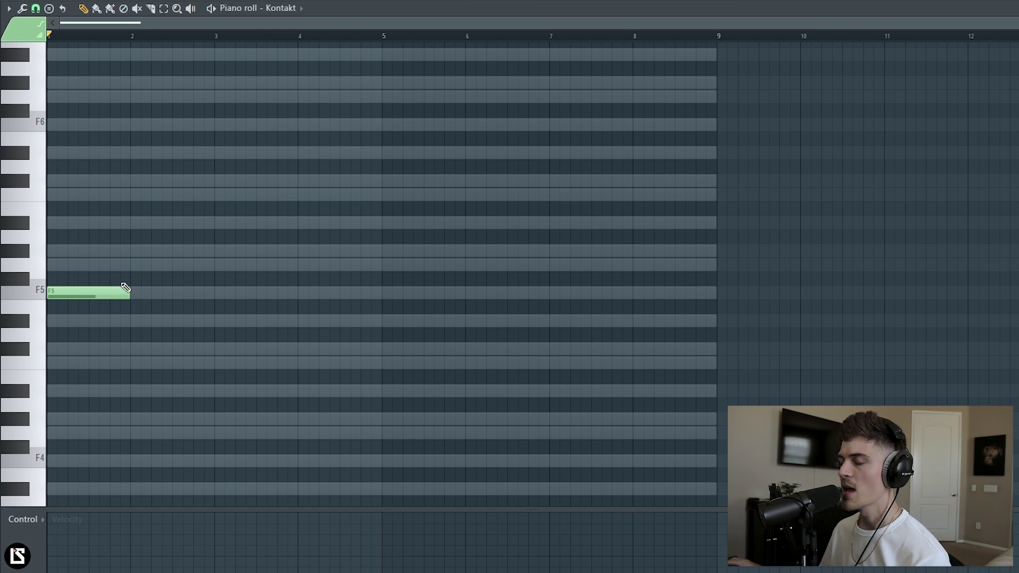
pyautogui.scroll(-3, 179, 263)
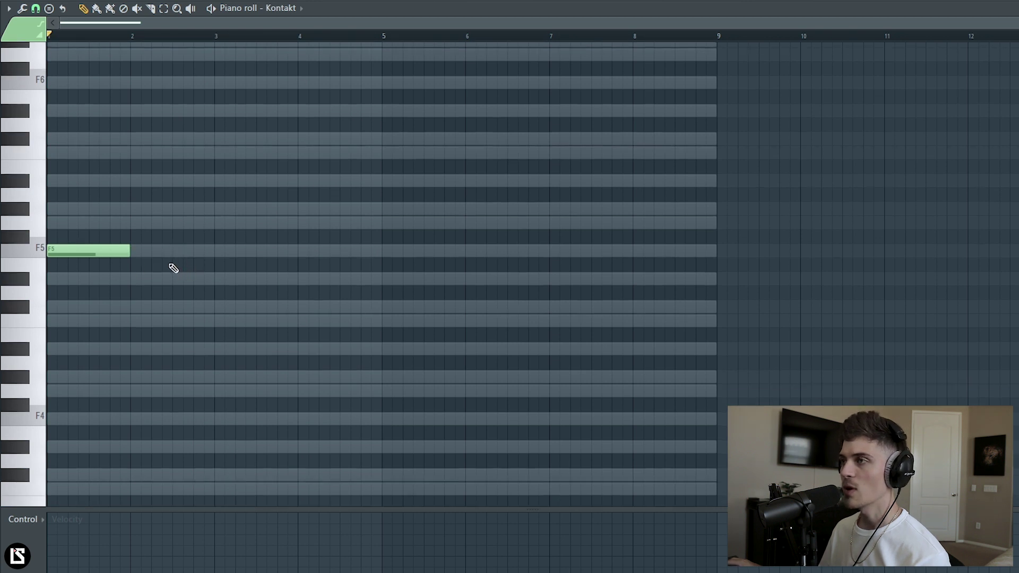
# Lengthen the F5 note to one and a half bars, add an equally long C#5 note directly after it, and play back the notes.
pyautogui.moveTo(129, 252); pyautogui.dragTo(159, 252)
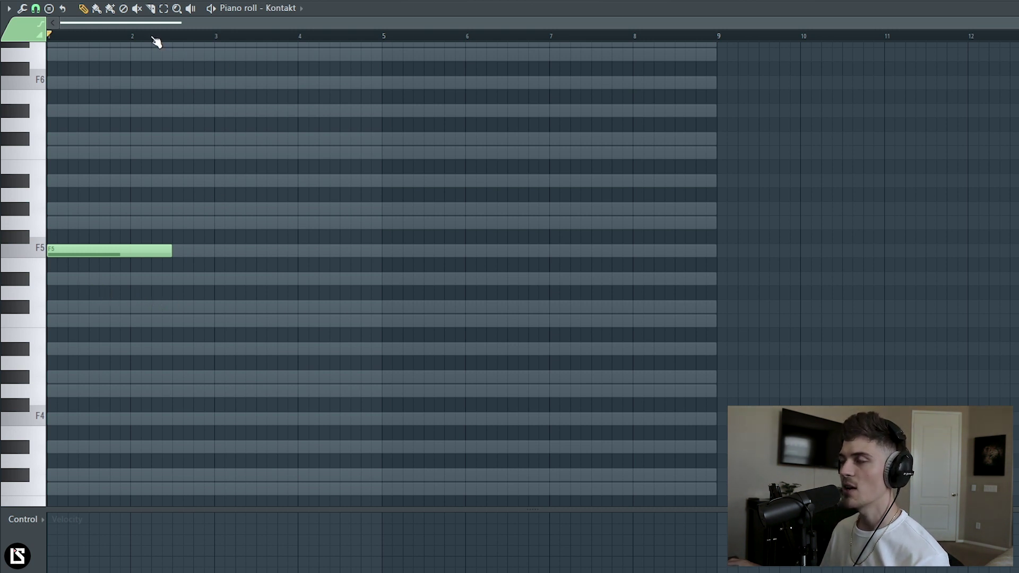
pyautogui.press('space')
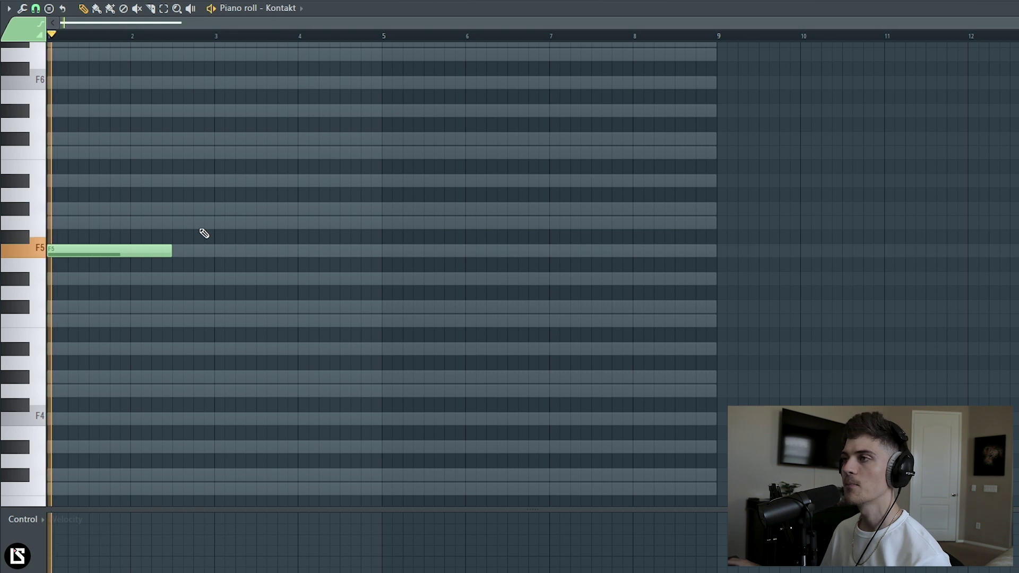
pyautogui.press('space')
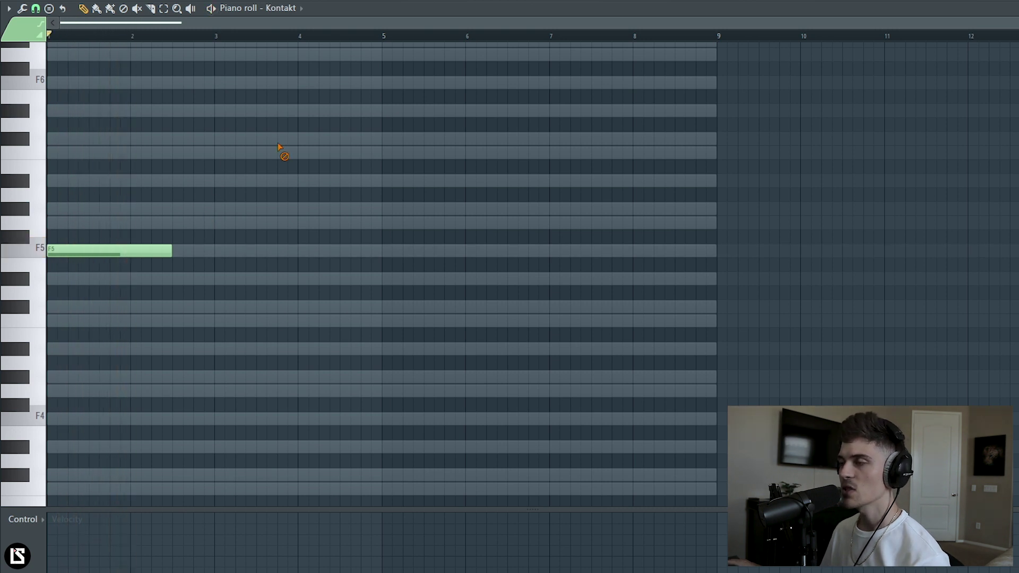
pyautogui.click(178, 313)
pyautogui.press('space')
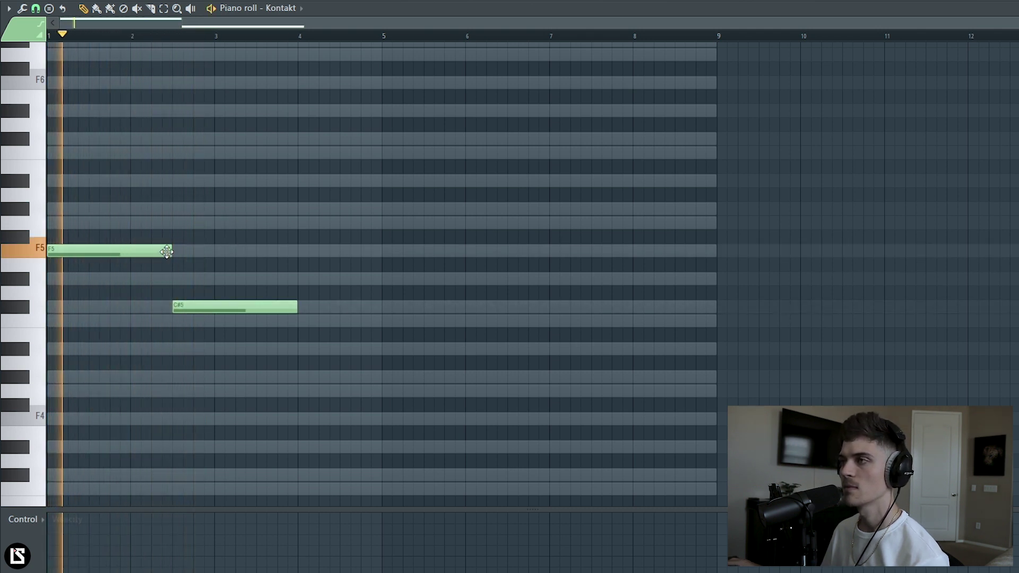
pyautogui.press('space')
# Shorten the F5 note to three quarters of a bar and place the C#5 note directly after it, ending at bar 3.
pyautogui.moveTo(168, 252); pyautogui.dragTo(105, 270)
pyautogui.moveTo(259, 305); pyautogui.dragTo(197, 306)
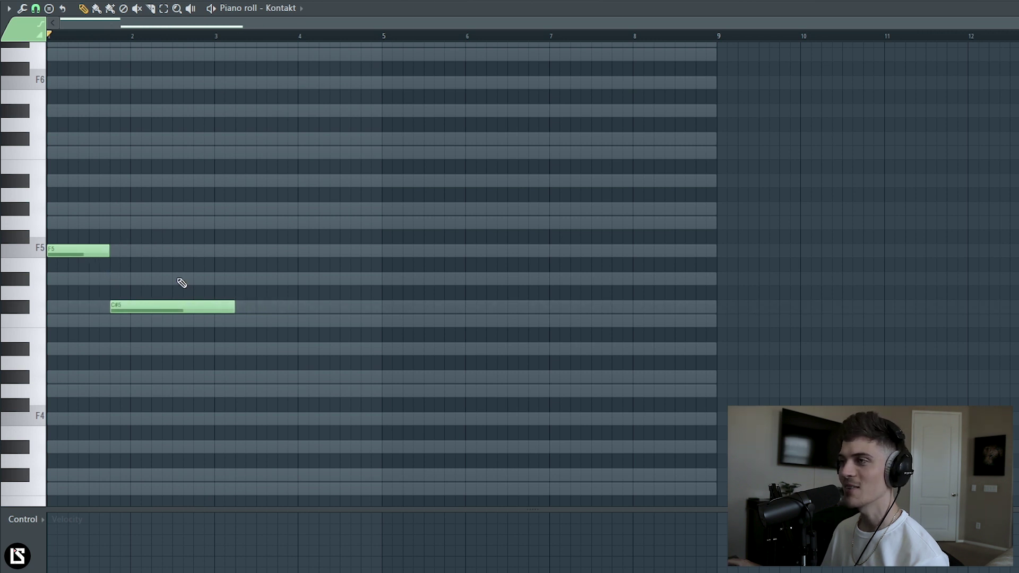
pyautogui.press('space')
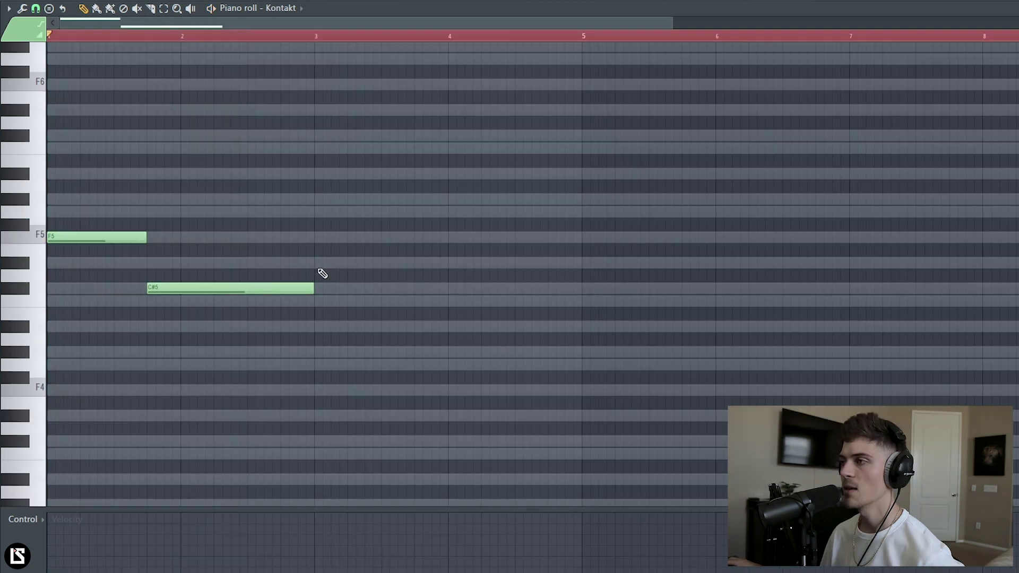
# Add a D#5 note spanning bar 3 to bar 5 and play back the root notes.
pyautogui.click(317, 263)
pyautogui.moveTo(414, 266); pyautogui.dragTo(587, 282)
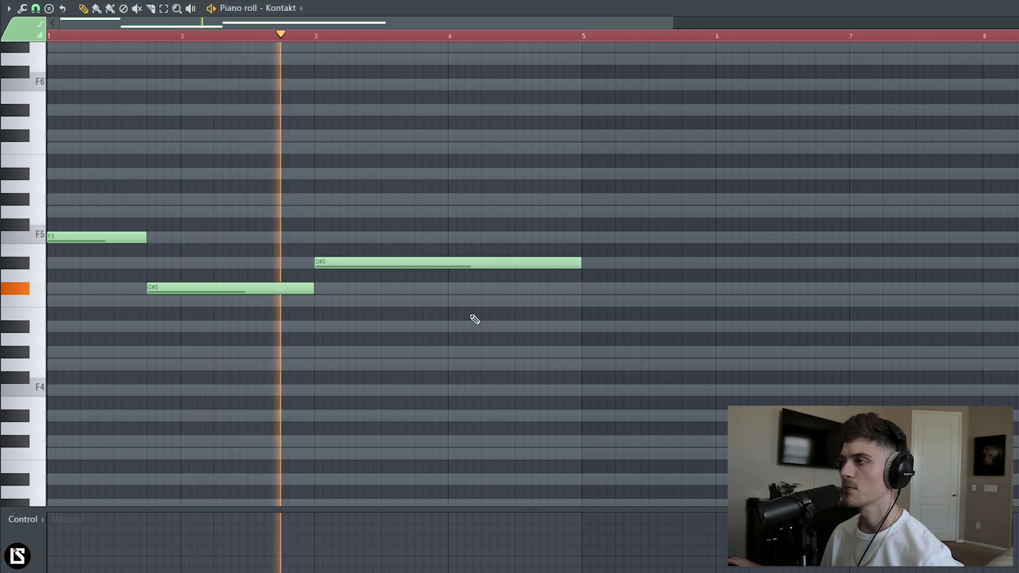
pyautogui.press('space')
# Stack chord notes on the roots: G#5 and C6 over F5, F5 and G#5 over C#5, G5 and A#5 over D#5.
pyautogui.click(88, 199)
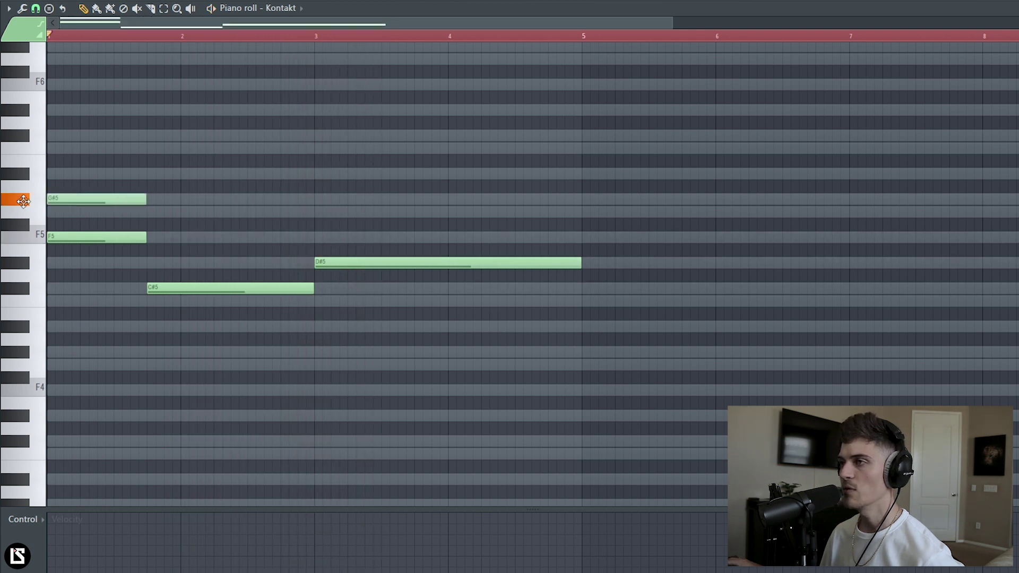
pyautogui.click(62, 147)
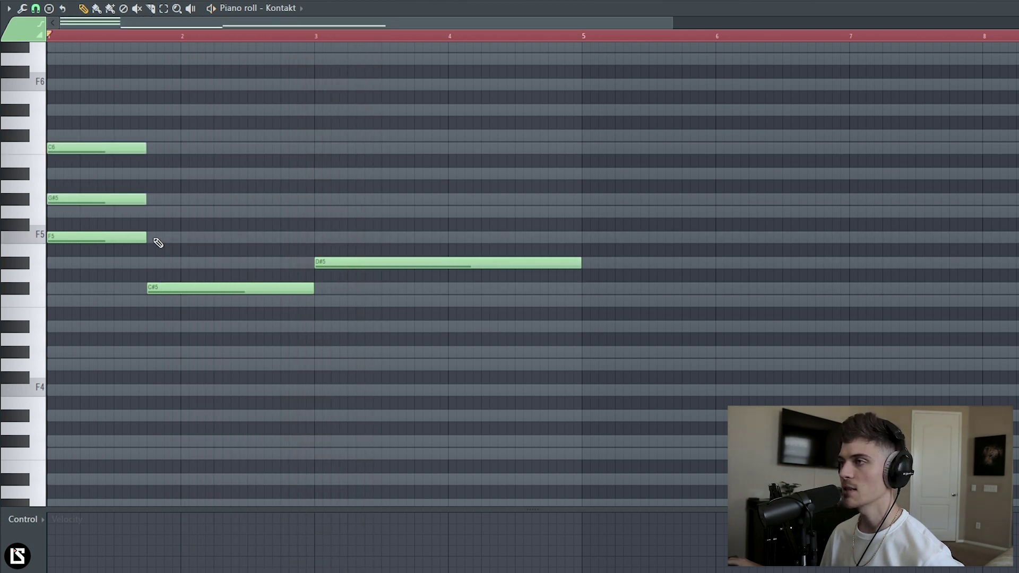
pyautogui.click(156, 237)
pyautogui.click(158, 200)
pyautogui.click(371, 263)
pyautogui.click(318, 212)
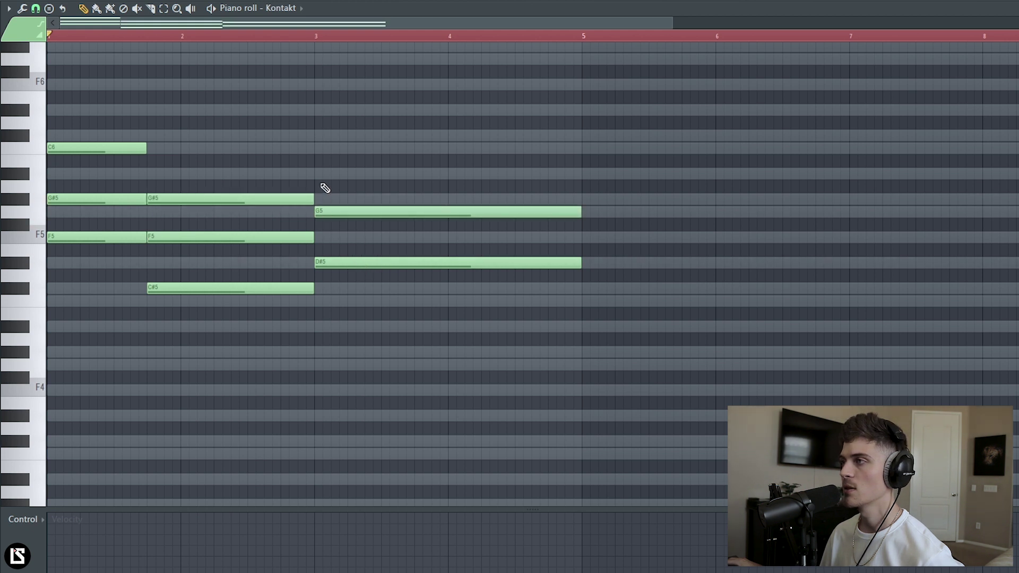
pyautogui.click(320, 175)
# Lower the three root notes F5, C#5 and D#5 by one octave and play back the chords.
pyautogui.click(103, 239)
pyautogui.keyDown('ctrl'); pyautogui.click(179, 291); pyautogui.keyUp('ctrl')
pyautogui.keyDown('ctrl'); pyautogui.click(403, 264); pyautogui.keyUp('ctrl')
pyautogui.hotkey('ctrl', 'Down')
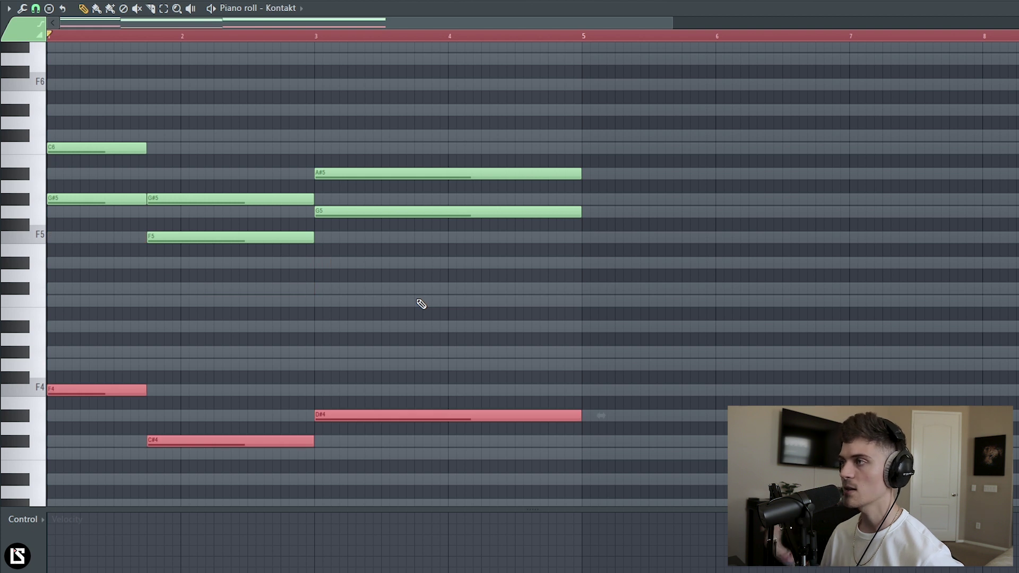
pyautogui.rightClick(143, 1)
pyautogui.keyDown('ctrl'); pyautogui.click(206, 139); pyautogui.keyUp('ctrl')
pyautogui.press('space')
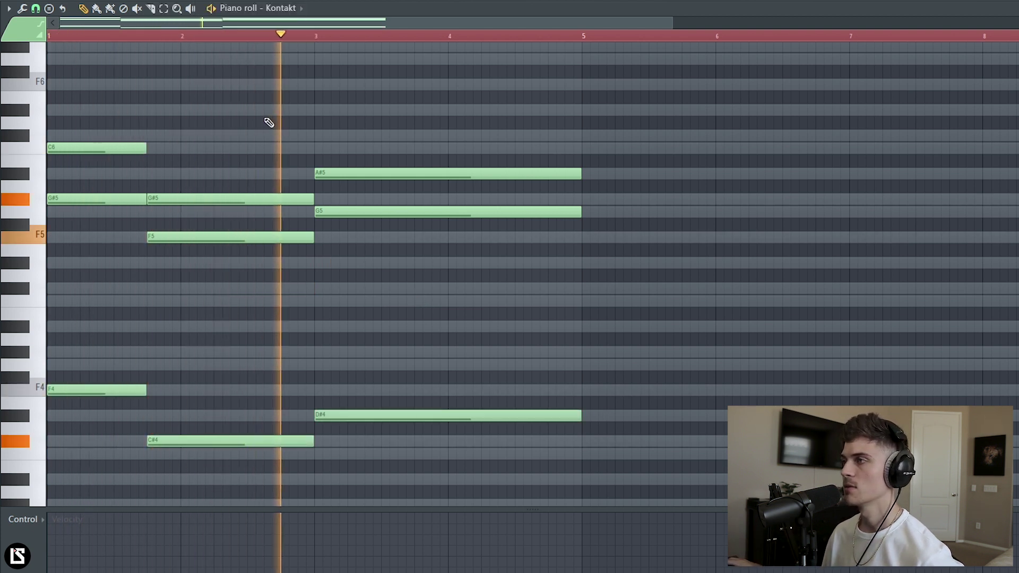
pyautogui.press('space')
# Lower the fifths of the three chords (C6, G#5 and A#5) by one octave and play back the progression.
pyautogui.keyDown('ctrl'); pyautogui.click(107, 148); pyautogui.keyUp('ctrl')
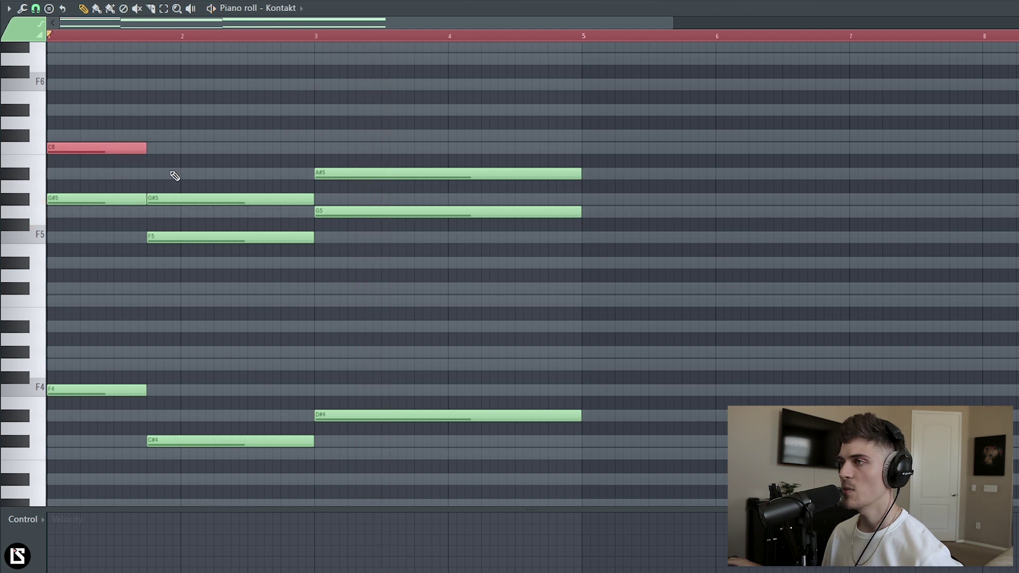
pyautogui.keyDown('ctrl'); pyautogui.click(193, 199); pyautogui.keyUp('ctrl')
pyautogui.keyDown('ctrl'); pyautogui.click(416, 174); pyautogui.keyUp('ctrl')
pyautogui.hotkey('ctrl', 'Down')
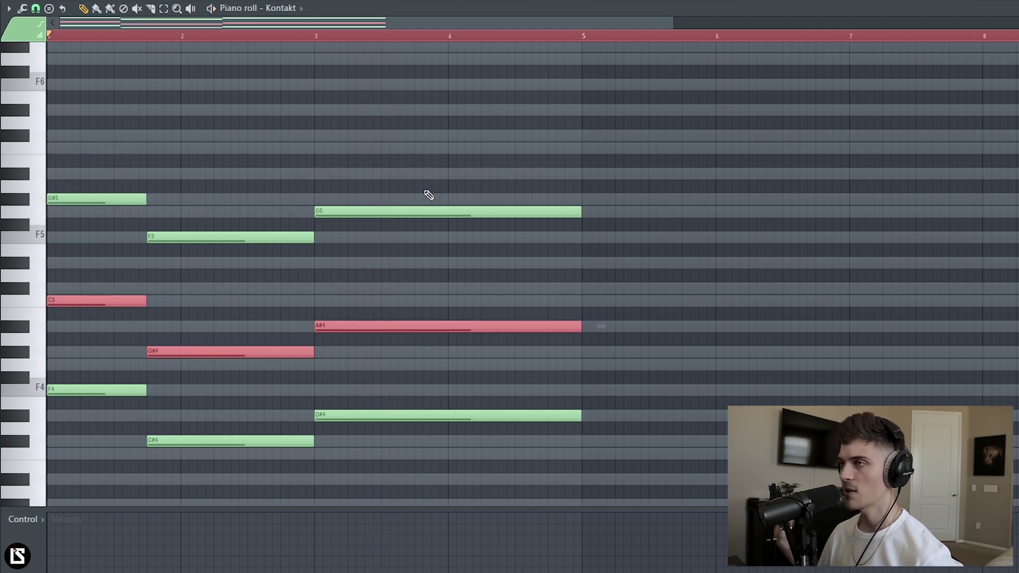
pyautogui.press('space')
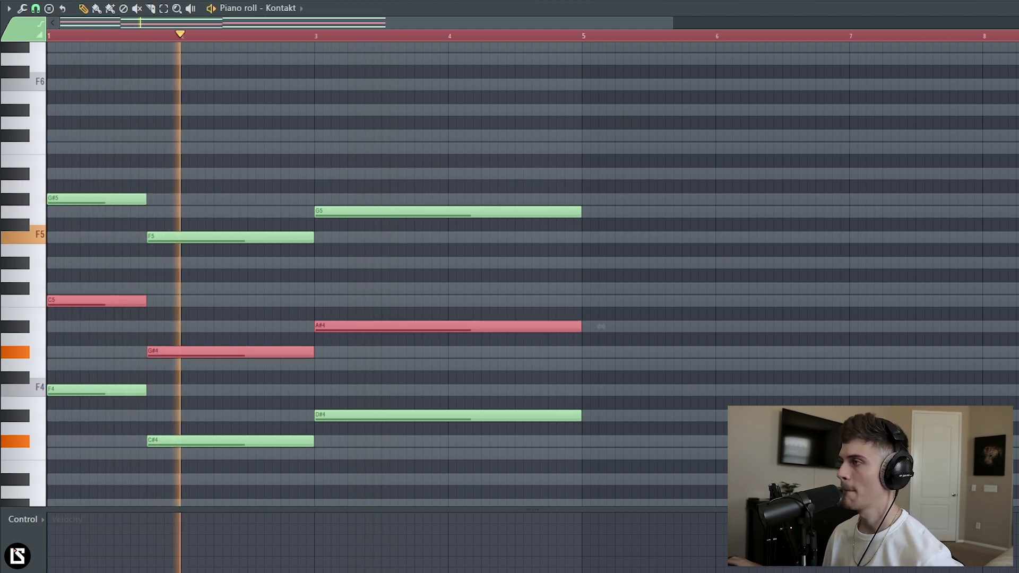
pyautogui.scroll(-1, 601, 326)
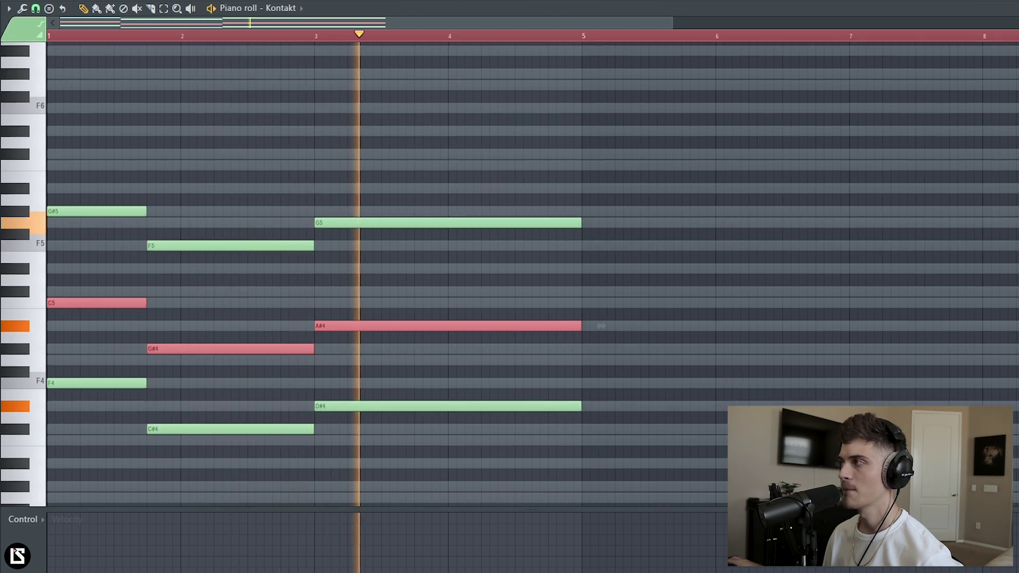
pyautogui.scroll(-3, 601, 326)
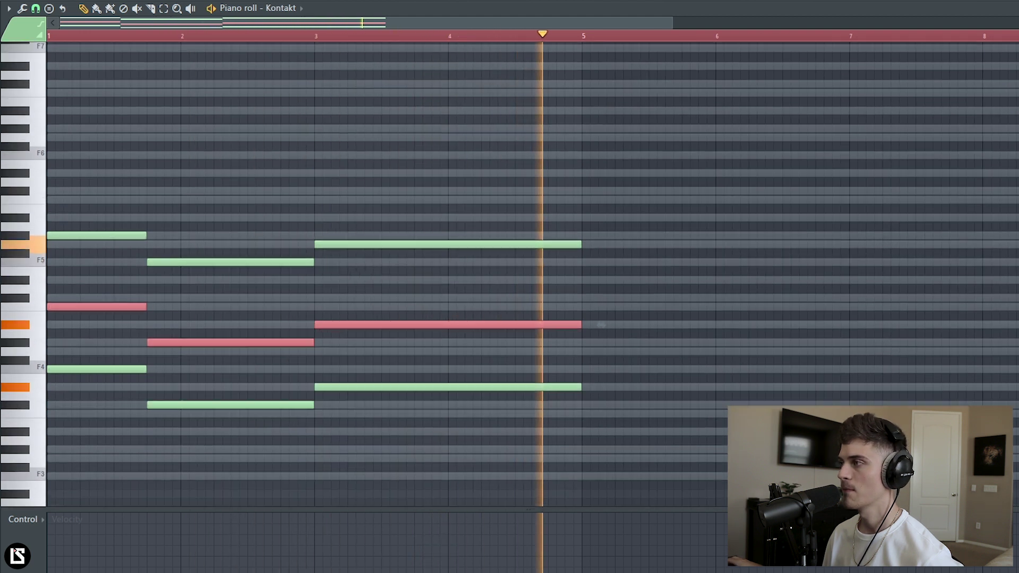
pyautogui.press('space')
# Duplicate the whole four-bar progression into bars 5 to 8, deselect the notes, and set the playback position just after bar 4.
pyautogui.scroll(-1, 516, 39)
pyautogui.moveTo(547, 151); pyautogui.dragTo(48, 444)
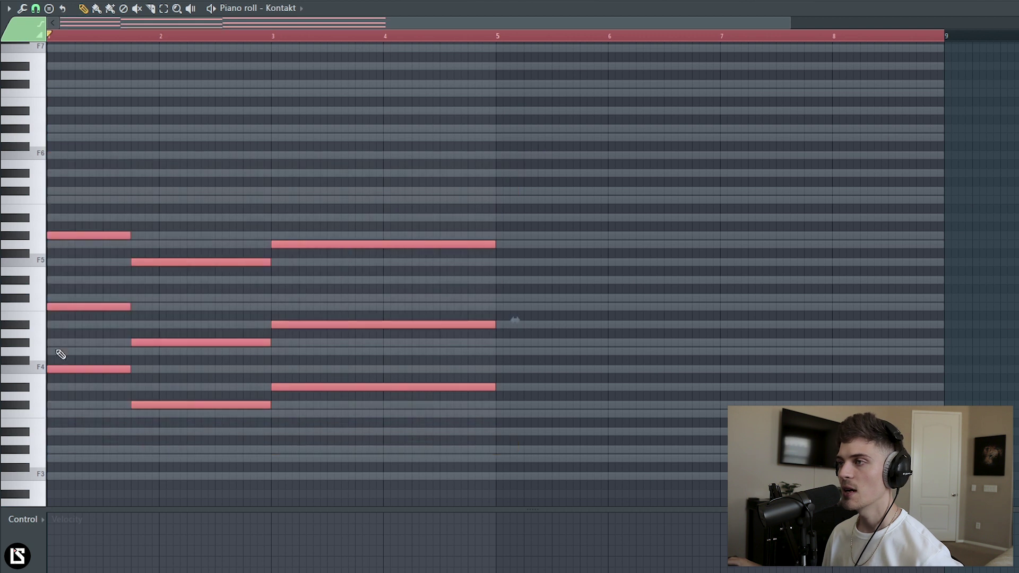
pyautogui.hotkey('ctrl', 'b')
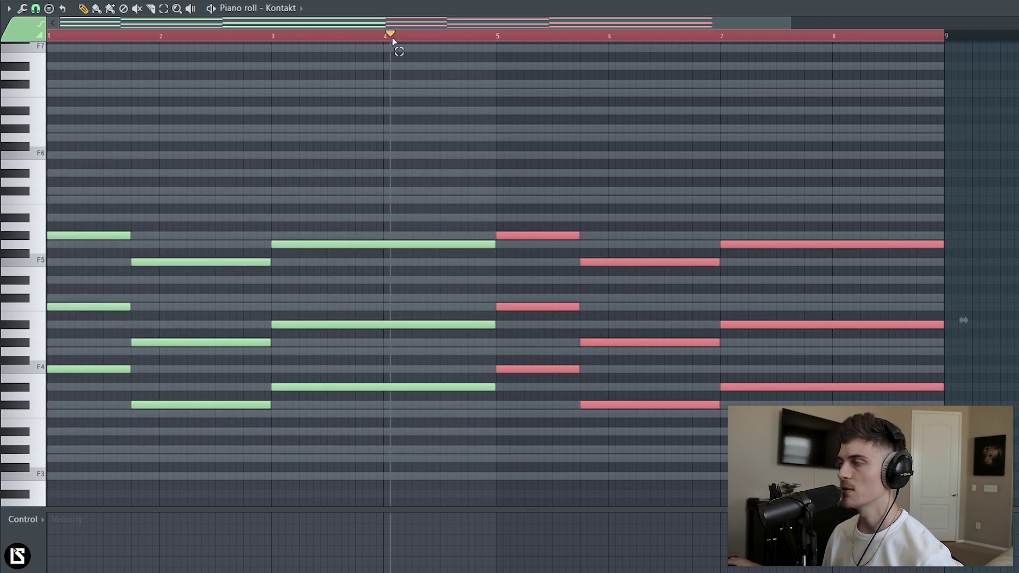
pyautogui.keyDown('ctrl'); pyautogui.click(392, 38); pyautogui.keyUp('ctrl')
pyautogui.press('space')
pyautogui.press('space')
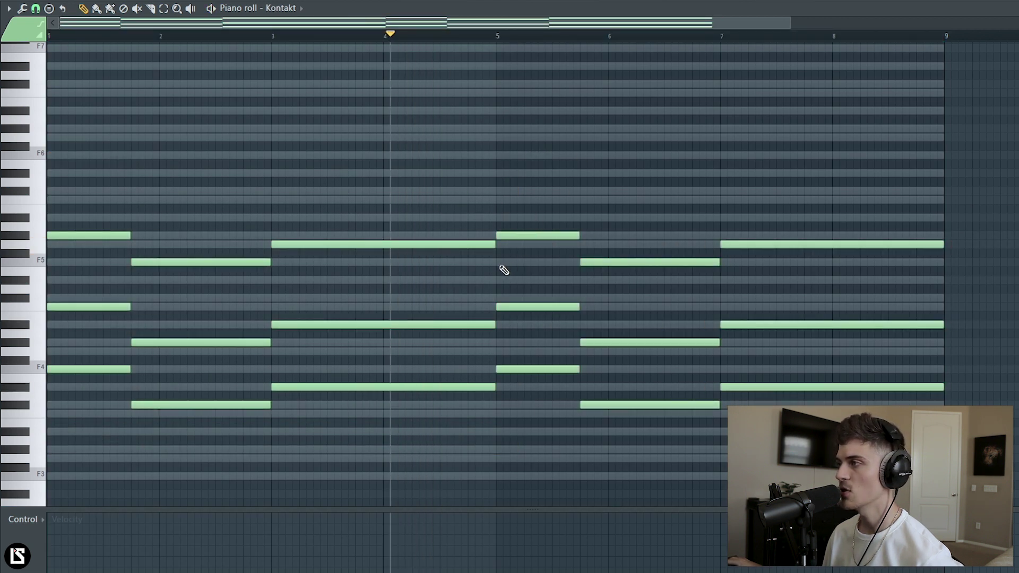
# Raise the middle notes of the three repeated chords from bar 5 onward by one octave.
pyautogui.scroll(2, 516, 41)
pyautogui.moveTo(538, 303); pyautogui.dragTo(730, 354)
pyautogui.moveTo(801, 312); pyautogui.dragTo(813, 336)
pyautogui.hotkey('ctrl', 'Up')
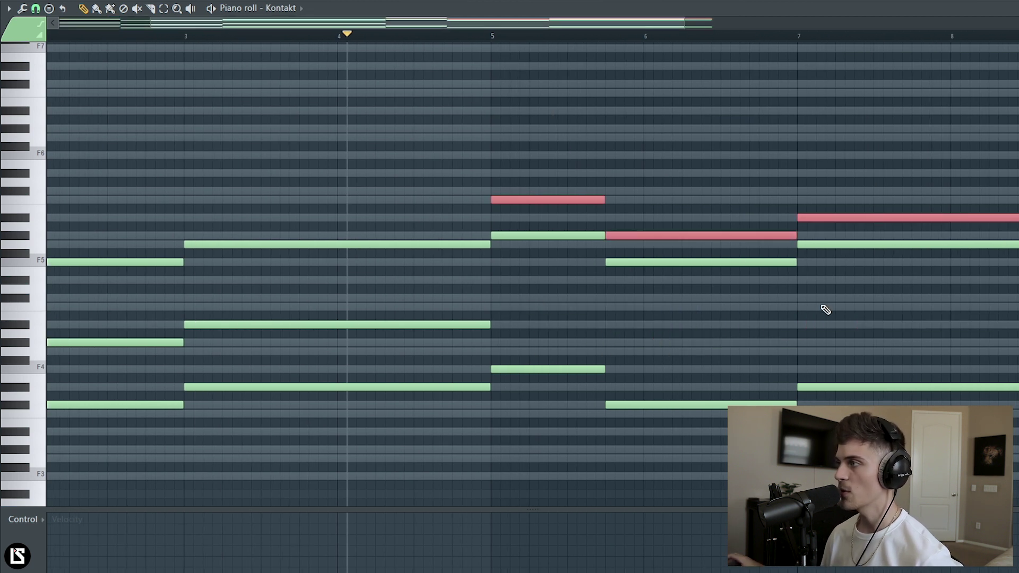
# Add a D#5 note to the chord at bar 5 and play back the transition into it.
pyautogui.scroll(2, 494, 301)
pyautogui.click(495, 296)
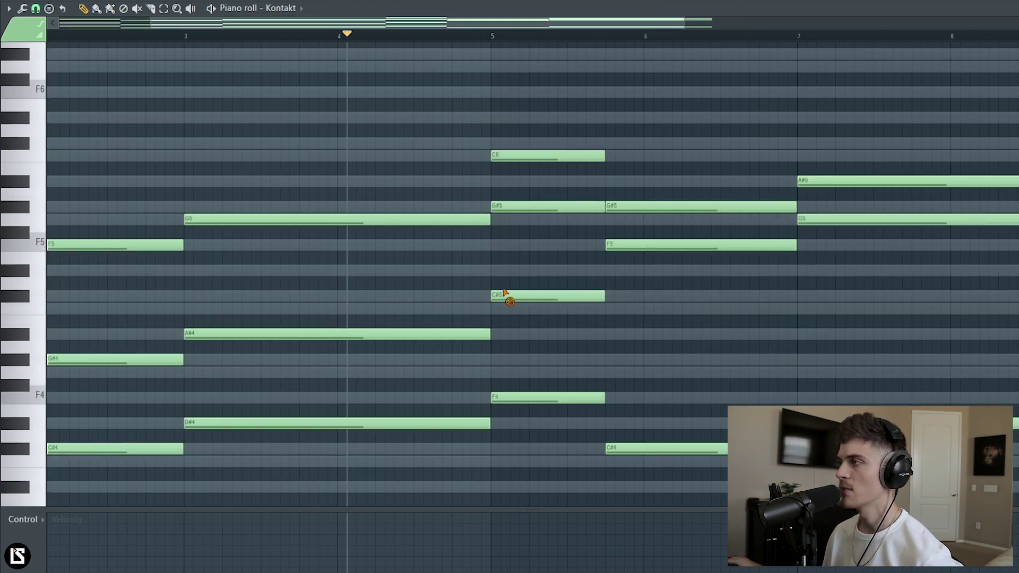
pyautogui.moveTo(506, 293); pyautogui.dragTo(507, 269)
pyautogui.press('space')
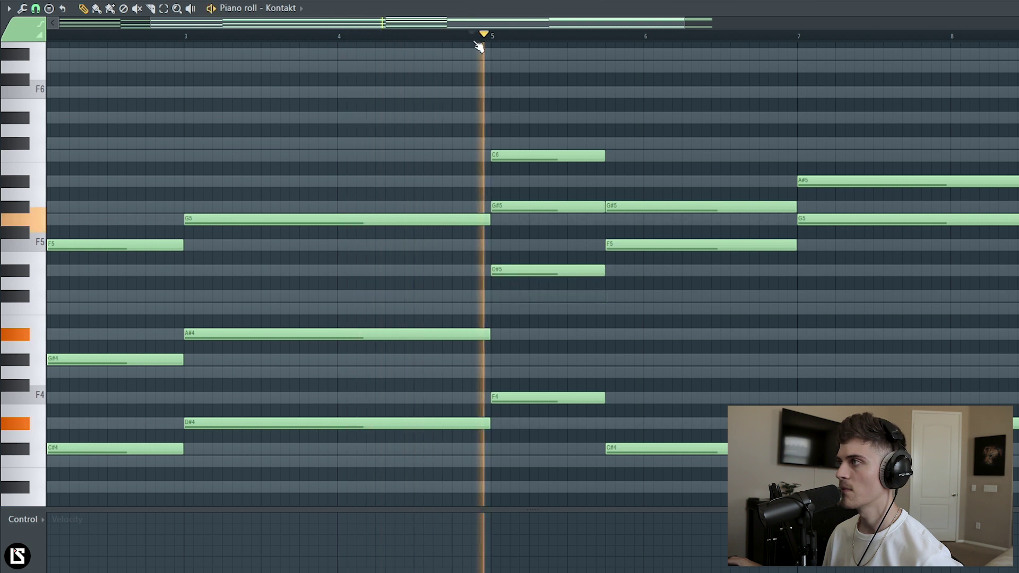
pyautogui.press('space')
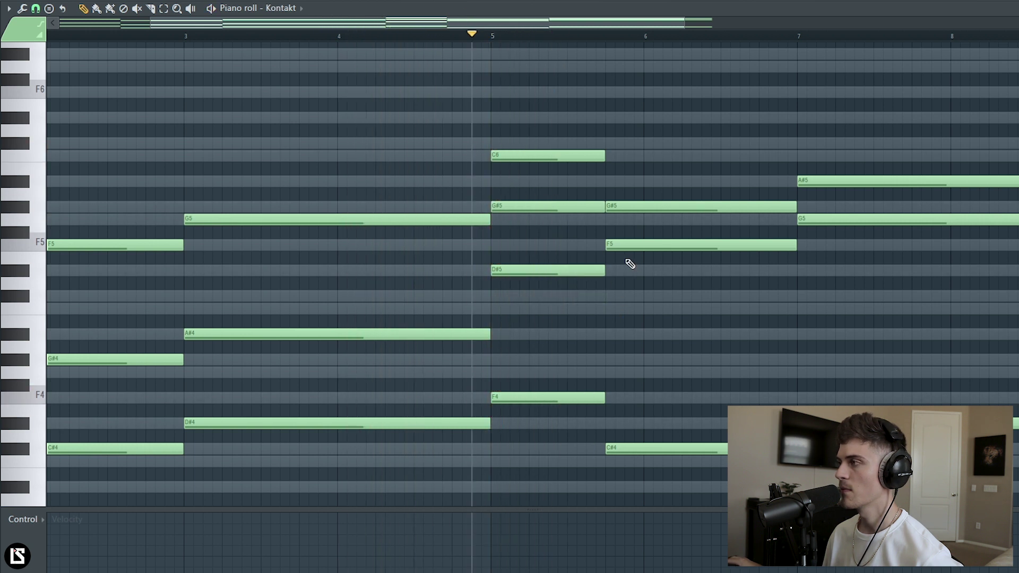
# Add a C5 note to the second repeated chord, ending at bar 7, and play back from just before bar 5.
pyautogui.click(608, 307)
pyautogui.press('space')
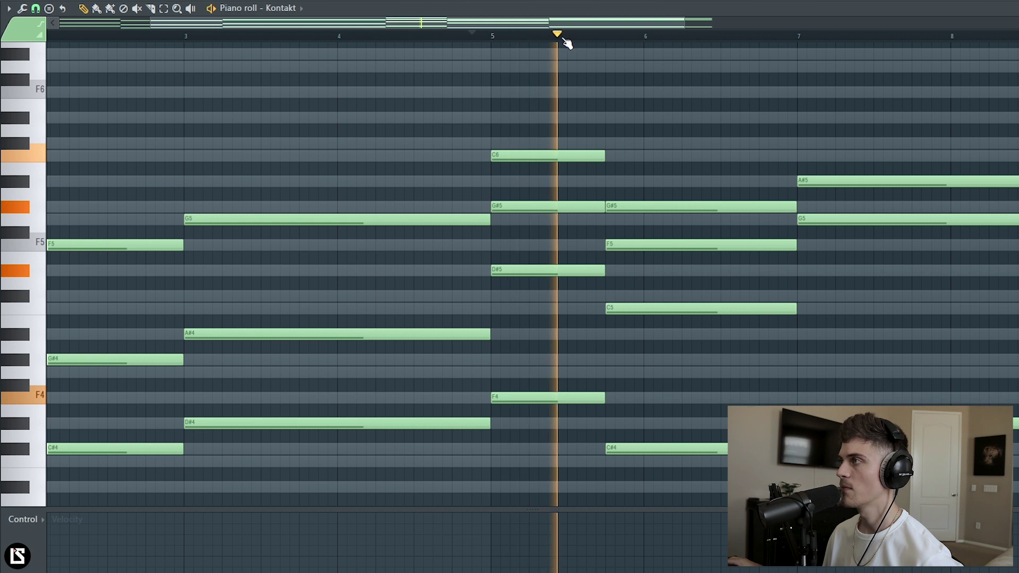
pyautogui.scroll(-2, 573, 39)
pyautogui.press('space')
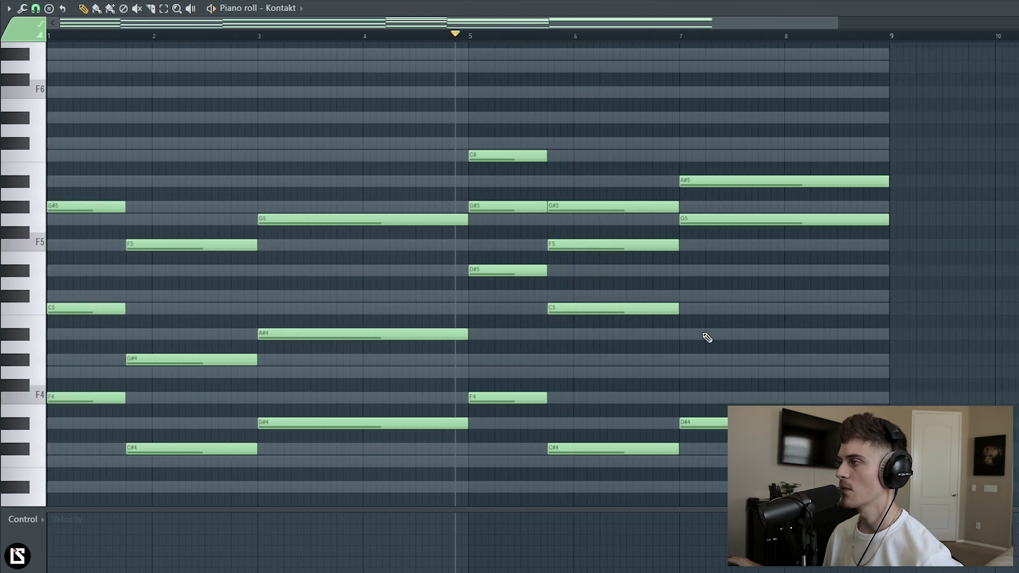
pyautogui.press('space')
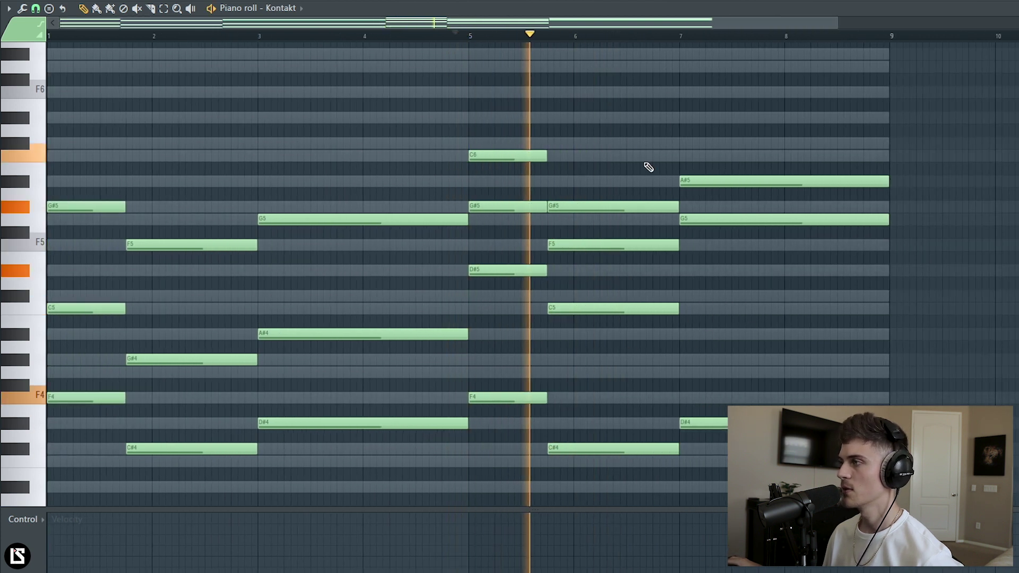
# Try an extra inner note in the chord at bar 7, starting from C#5 and moving it lower, with playback before bar 7.
pyautogui.click(681, 296)
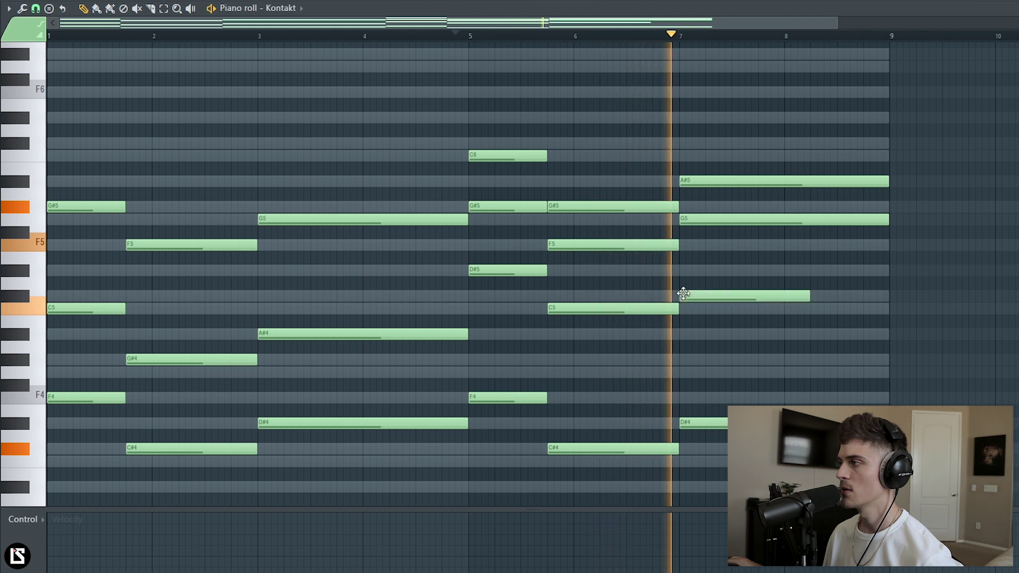
pyautogui.press('space')
pyautogui.press('space')
pyautogui.moveTo(747, 296); pyautogui.dragTo(701, 344)
pyautogui.click(622, 36)
pyautogui.press('space')
pyautogui.press('space')
pyautogui.press('space')
pyautogui.moveTo(807, 338); pyautogui.dragTo(888, 347)
# Lower the C6, G#5 and A#5 notes of the three chords in bars 5 to 8 by one octave and deselect them.
pyautogui.moveTo(496, 113); pyautogui.dragTo(510, 172)
pyautogui.keyDown('ctrl'); pyautogui.keyDown('shift'); pyautogui.click(594, 206); pyautogui.keyUp('shift'); pyautogui.keyUp('ctrl')
pyautogui.keyDown('ctrl'); pyautogui.keyDown('shift'); pyautogui.click(729, 182); pyautogui.keyUp('shift'); pyautogui.keyUp('ctrl')
pyautogui.hotkey('ctrl', 'Down')
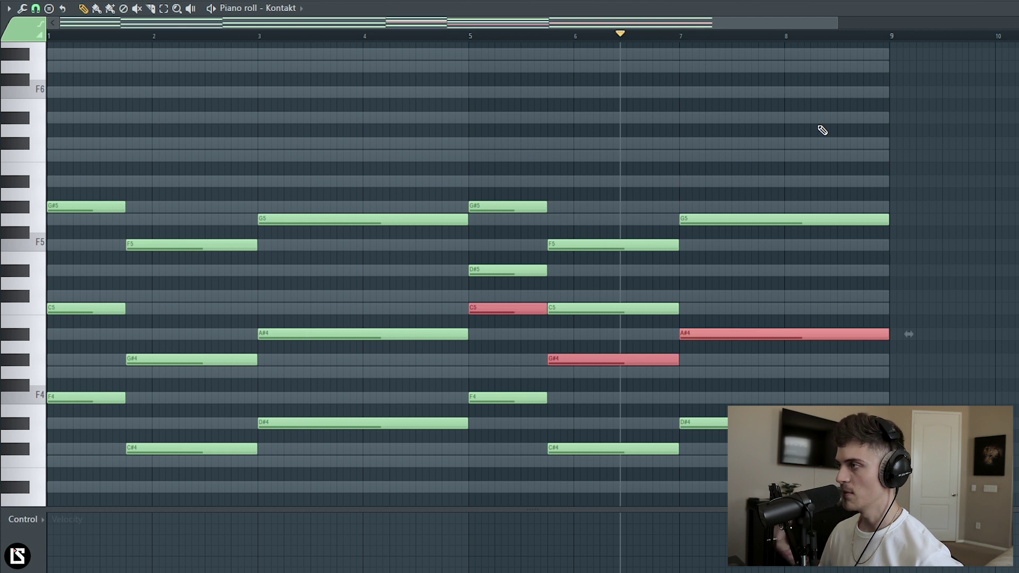
pyautogui.keyDown('ctrl'); pyautogui.click(663, 110); pyautogui.keyUp('ctrl')
pyautogui.moveTo(506, 96); pyautogui.dragTo(860, 157)
pyautogui.moveTo(530, 177); pyautogui.dragTo(748, 265)
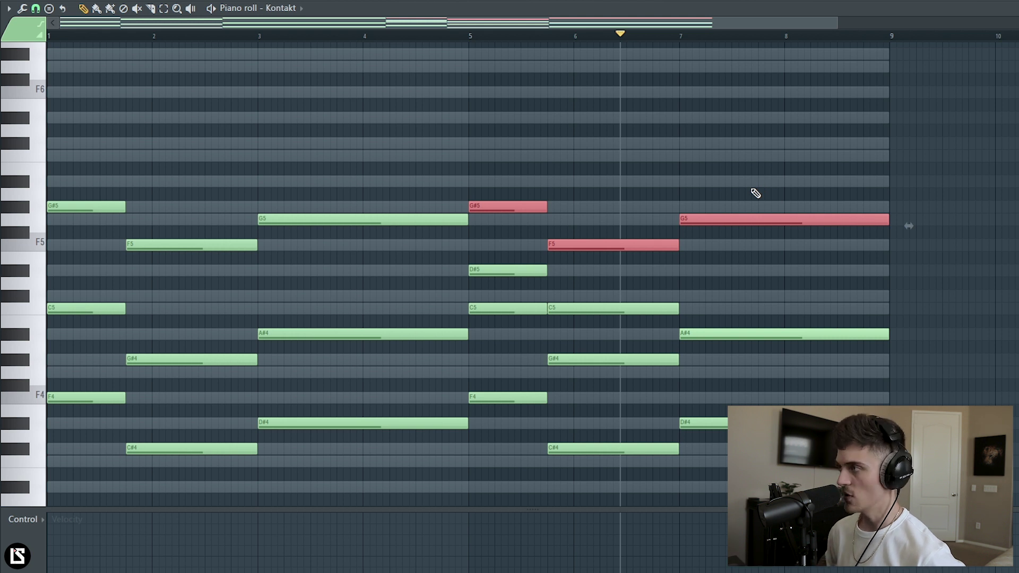
pyautogui.keyDown('ctrl'); pyautogui.click(655, 105); pyautogui.keyUp('ctrl')
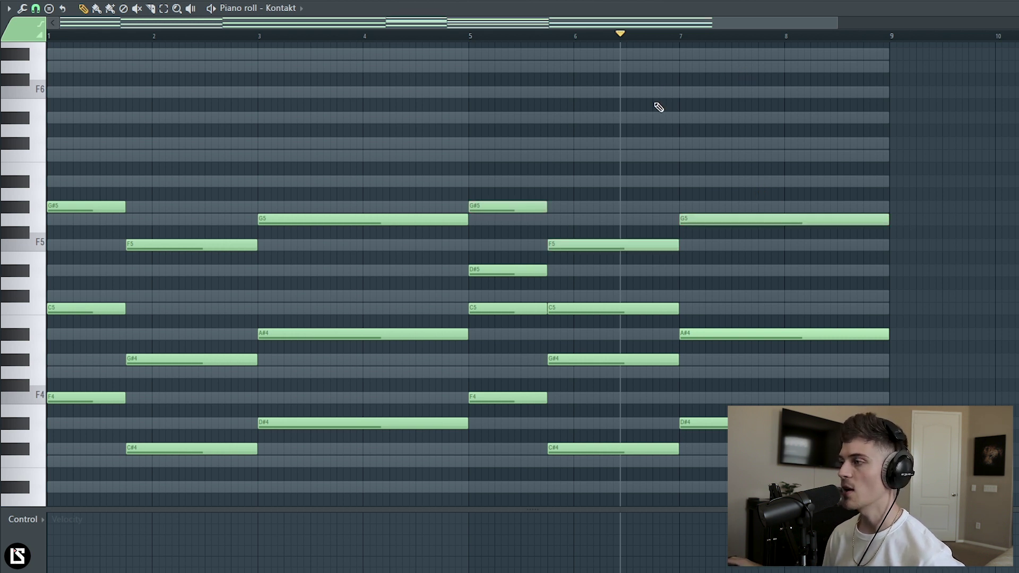
# Mark bars 1 to 8 as the time selection around all notes, dismiss the randomizer, and deselect the notes.
pyautogui.scroll(-2, 386, 38)
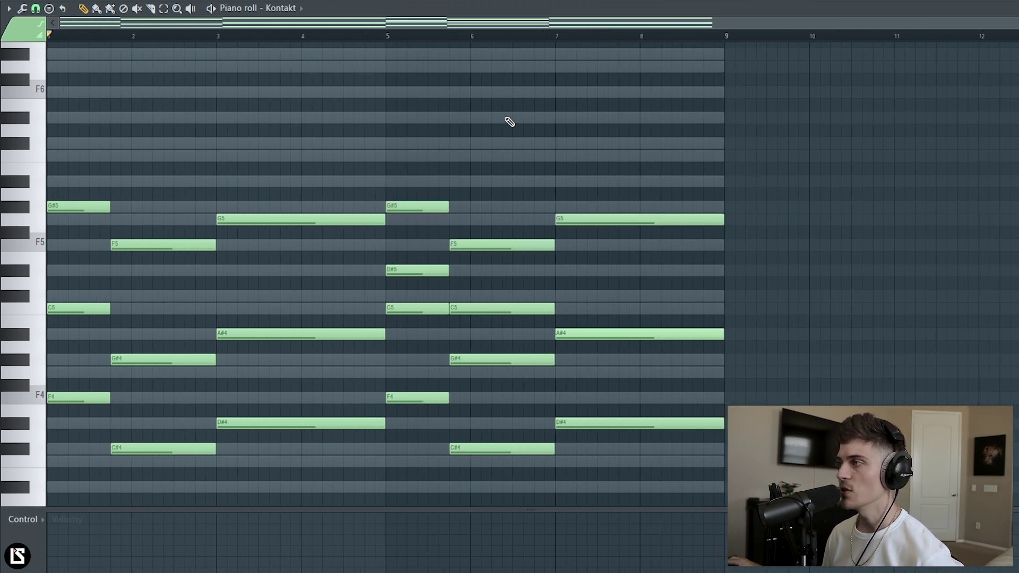
pyautogui.scroll(-2, 531, 118)
pyautogui.scroll(-2, 387, 265)
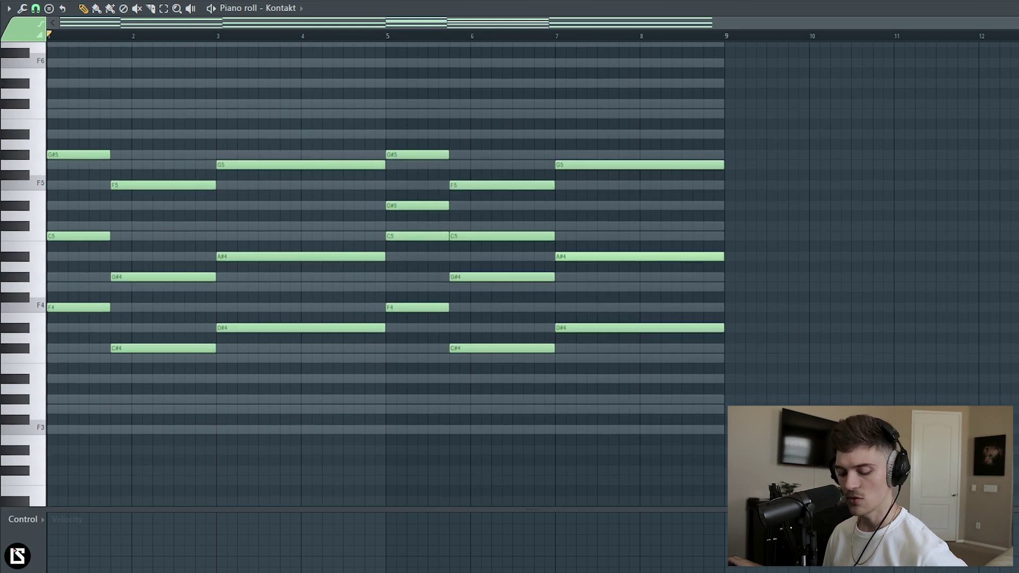
pyautogui.hotkey('ctrl', 'a')
pyautogui.hotkey('alt', 'r')
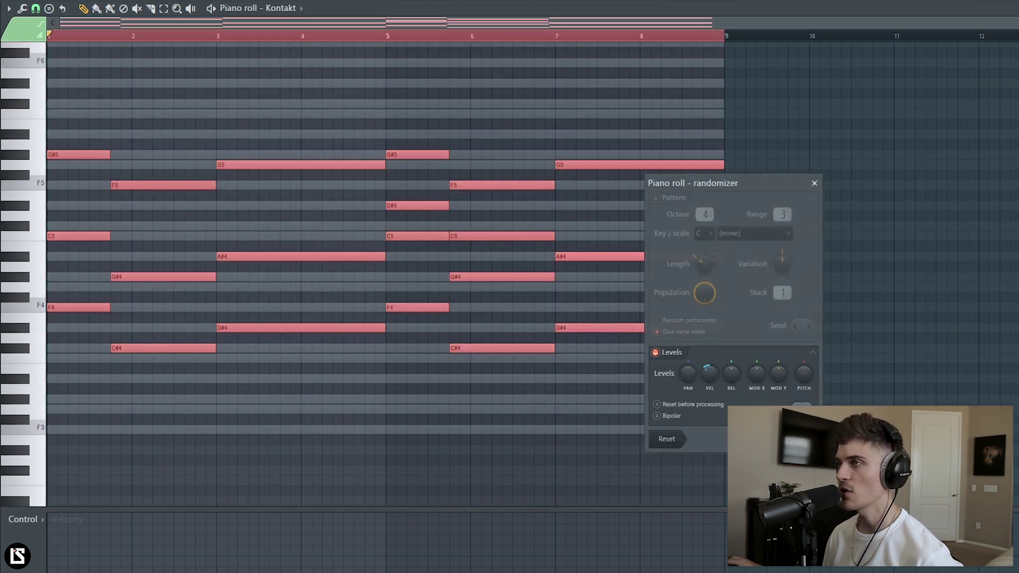
pyautogui.press('Escape')
pyautogui.hotkey('ctrl', 'd')
# Delete the three notes of the chord at bar 1 and record F4, C5 and G#5 live in their place.
pyautogui.scroll(3, 152, 46)
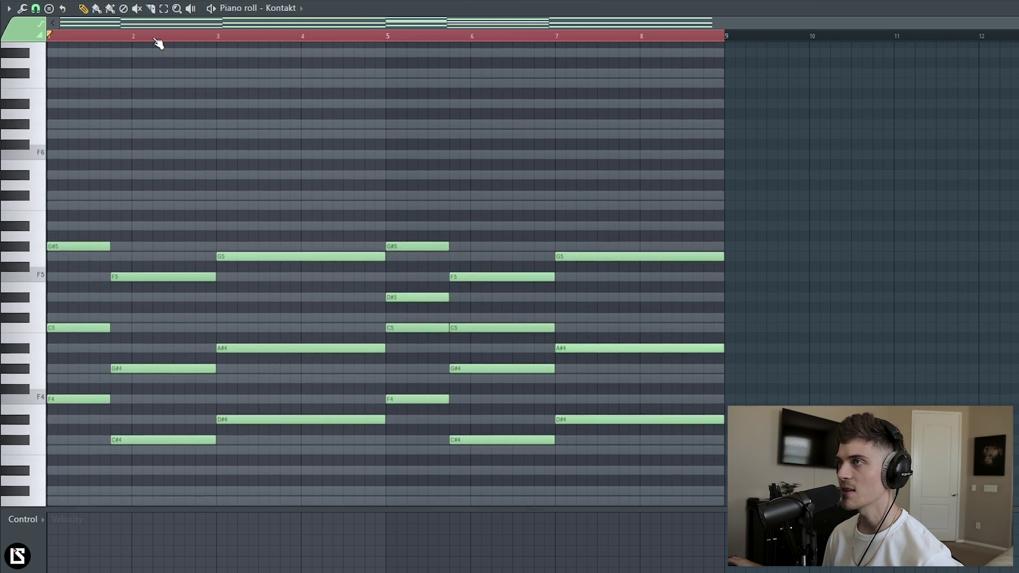
pyautogui.scroll(3, 159, 43)
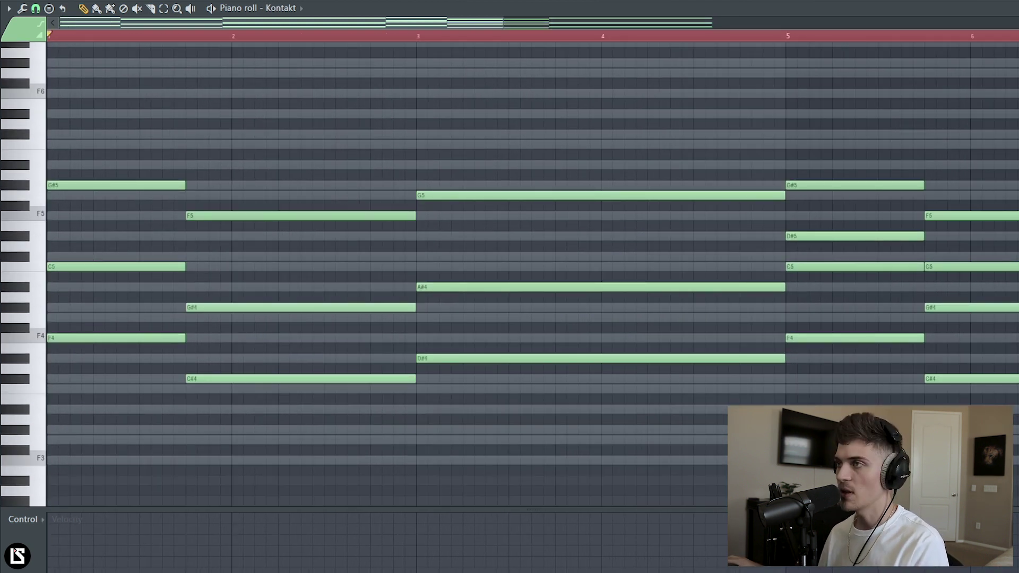
pyautogui.rightClick(124, 184)
pyautogui.rightClick(108, 266)
pyautogui.rightClick(94, 337)
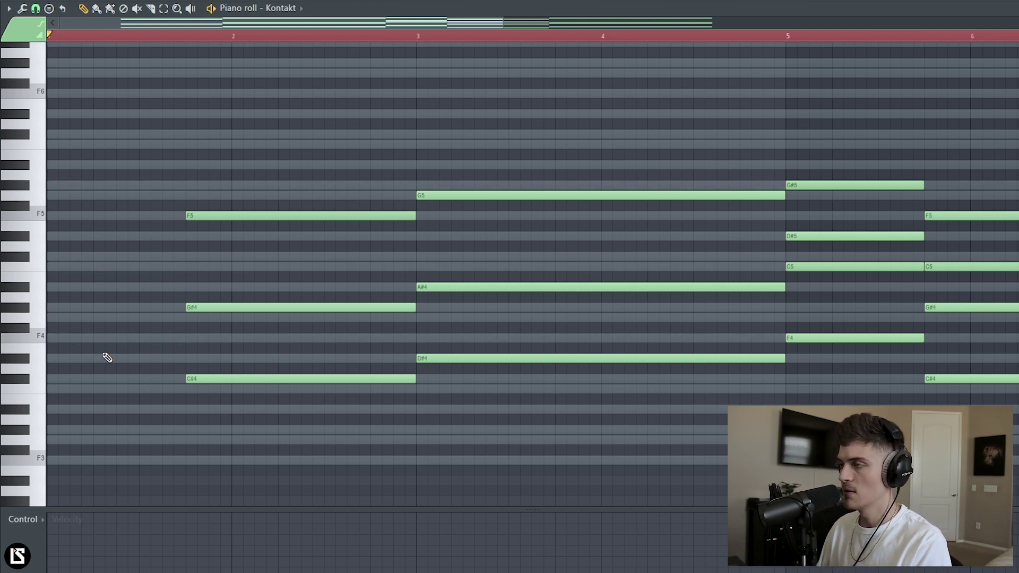
pyautogui.hotkey('ctrl', 'z')
pyautogui.press('space')
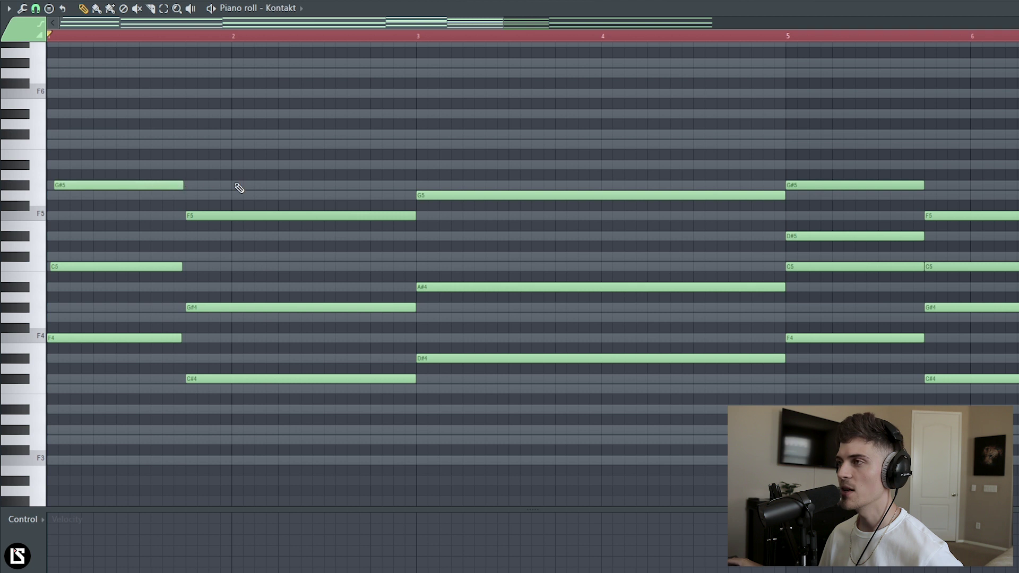
# Replace the second chord with a live recording of C#4, G#4 and F5 held until just before bar 3.
pyautogui.scroll(-5, 186, 32)
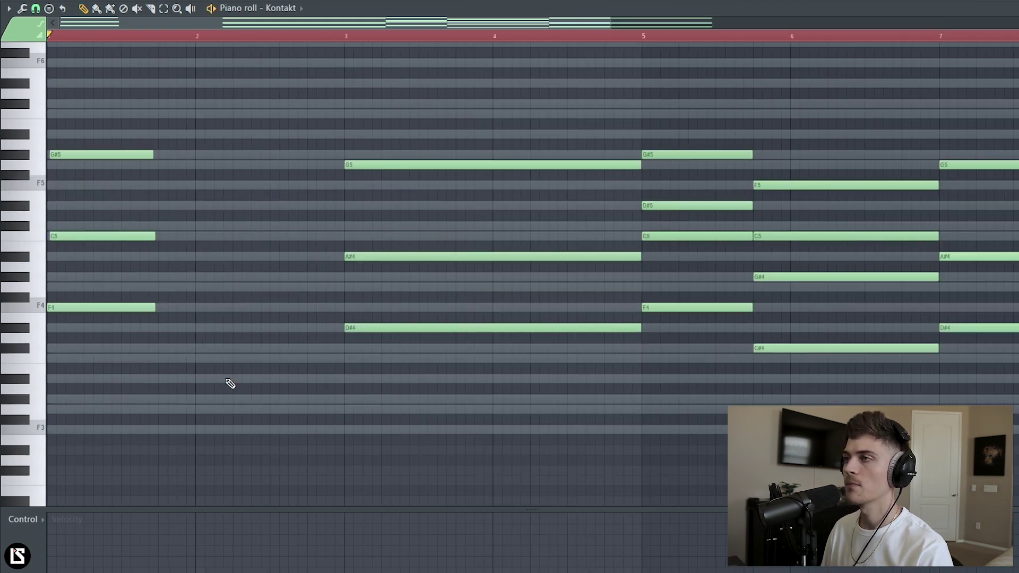
pyautogui.press('space')
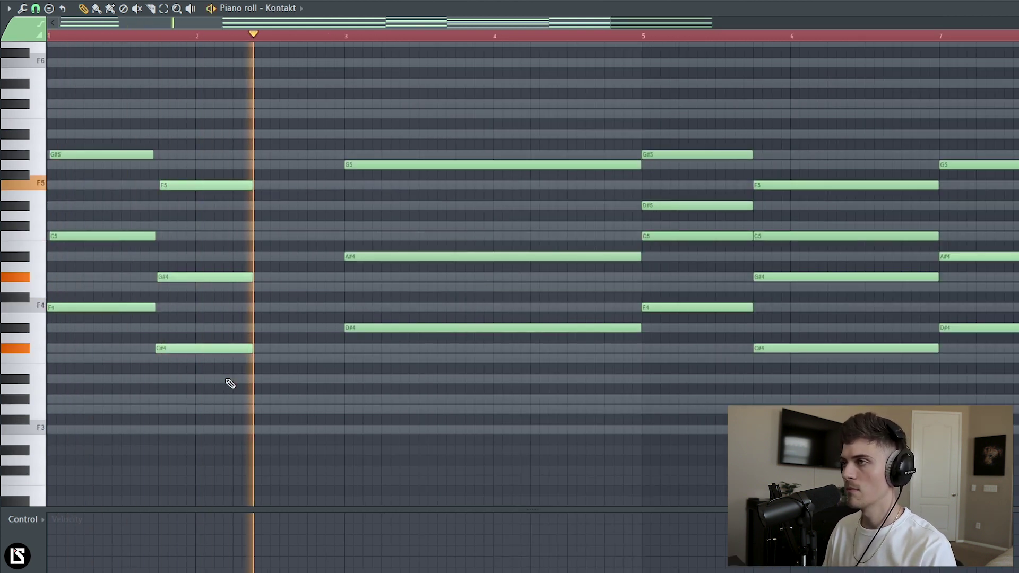
pyautogui.press('space')
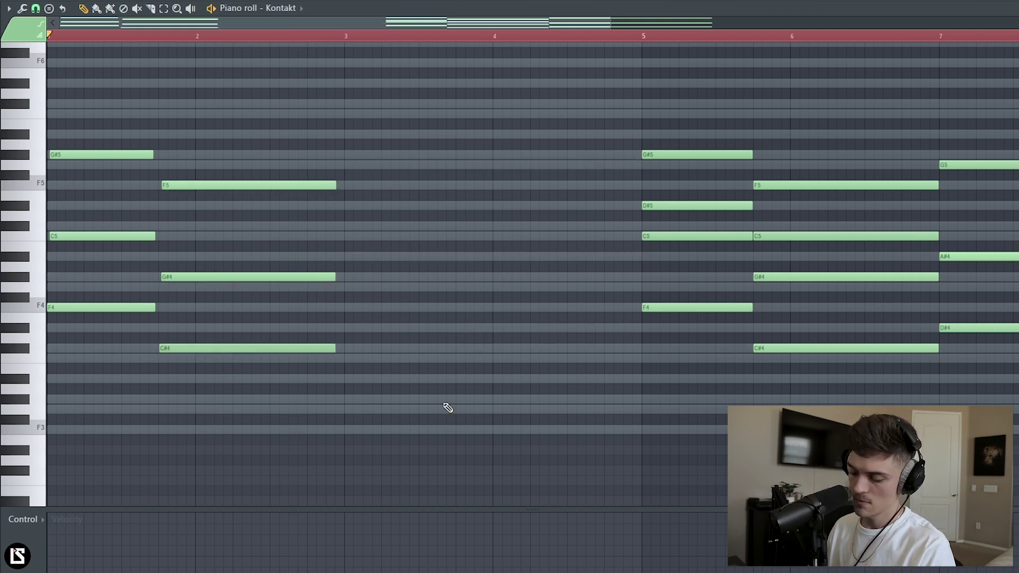
# Record bars 3 and 4 live as D#4–A#4–F5 and D#4–A#4–G5 chords, and shift the first one's notes earlier toward bar 3.
pyautogui.press('space')
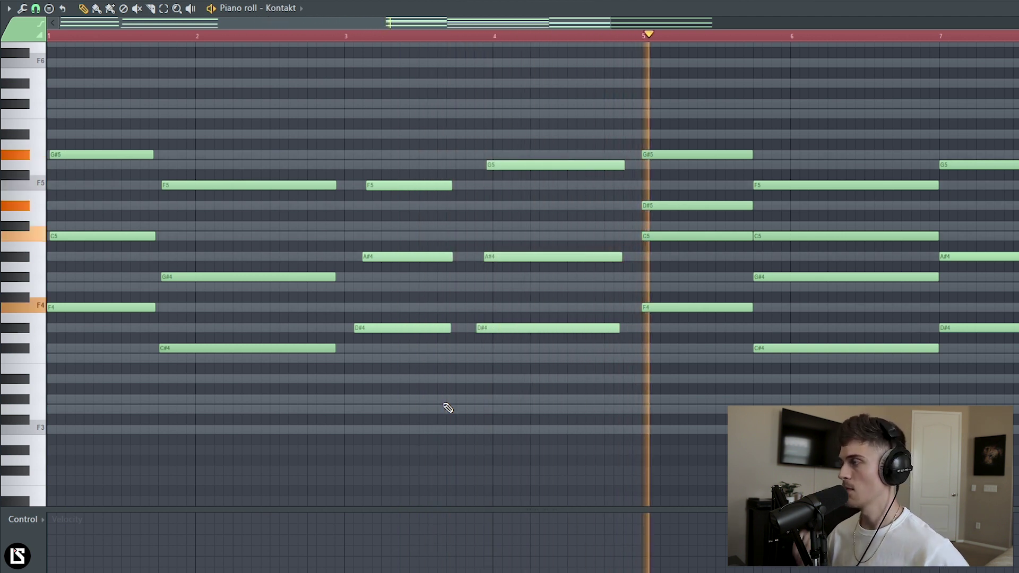
pyautogui.press('space')
pyautogui.moveTo(435, 120); pyautogui.dragTo(419, 332)
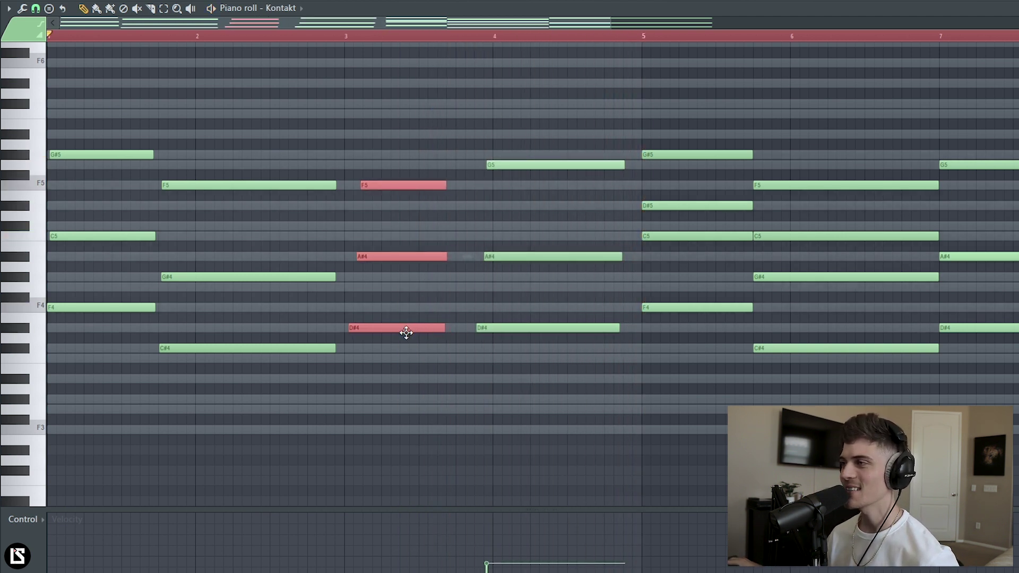
pyautogui.click(404, 333)
pyautogui.moveTo(380, 257); pyautogui.dragTo(373, 256)
pyautogui.moveTo(395, 186); pyautogui.dragTo(388, 187)
# Select and deselect the D#4–A#4–G5 chord and play back the recorded chords from bar 1.
pyautogui.moveTo(533, 113); pyautogui.dragTo(514, 327)
pyautogui.press('space')
pyautogui.press('space')
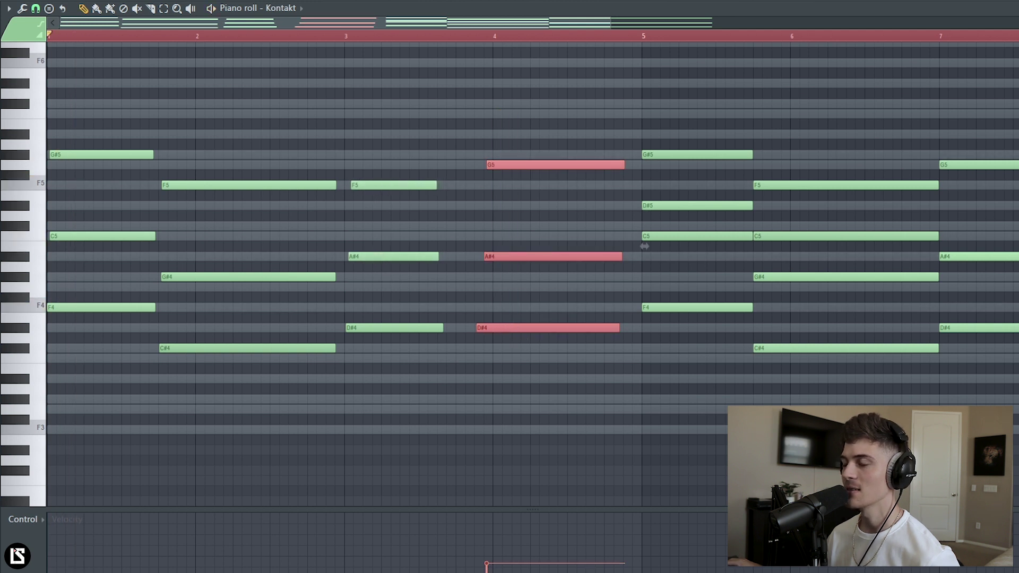
pyautogui.press('space')
pyautogui.keyDown('ctrl'); pyautogui.click(309, 85); pyautogui.keyUp('ctrl')
pyautogui.press('space')
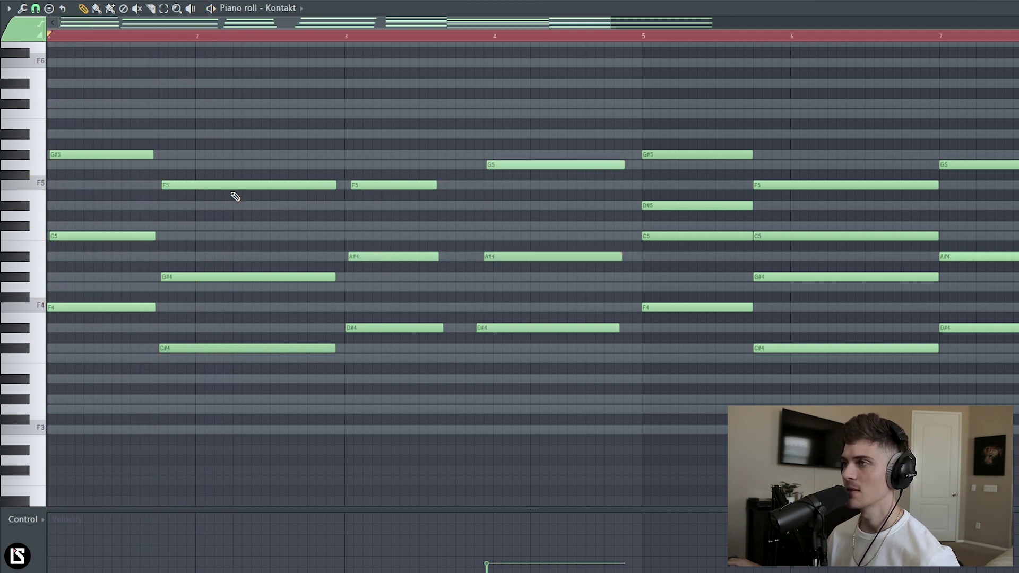
pyautogui.press('space')
# Start the D#4–A#4–G5 chord at about beat 4 of bar 3, lengthen the recorded chords to nearly meet, and play them back.
pyautogui.moveTo(109, 110); pyautogui.dragTo(130, 313)
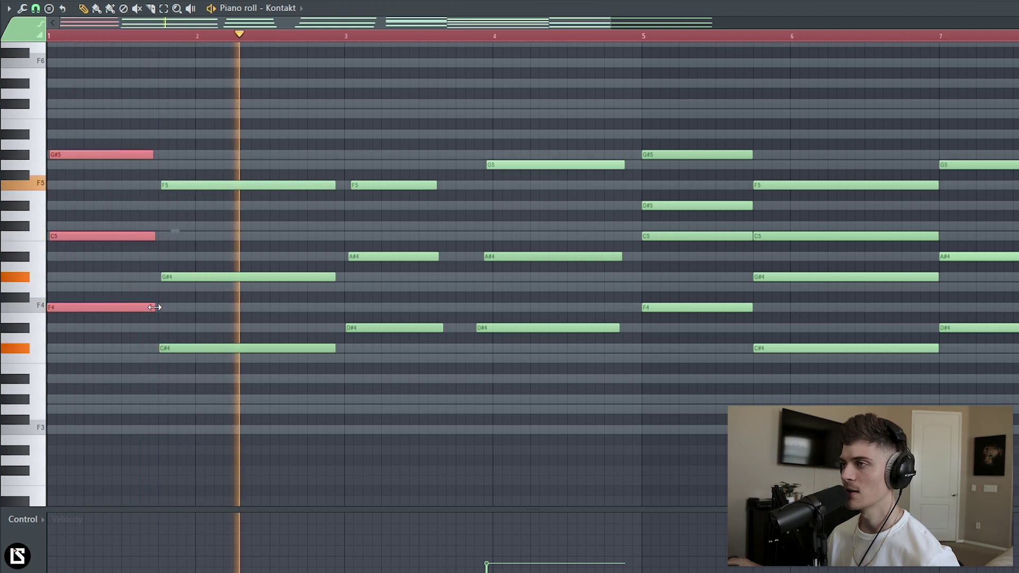
pyautogui.keyDown('ctrl'); pyautogui.click(191, 308); pyautogui.keyUp('ctrl')
pyautogui.moveTo(181, 185); pyautogui.dragTo(183, 184)
pyautogui.moveTo(319, 143); pyautogui.dragTo(328, 359)
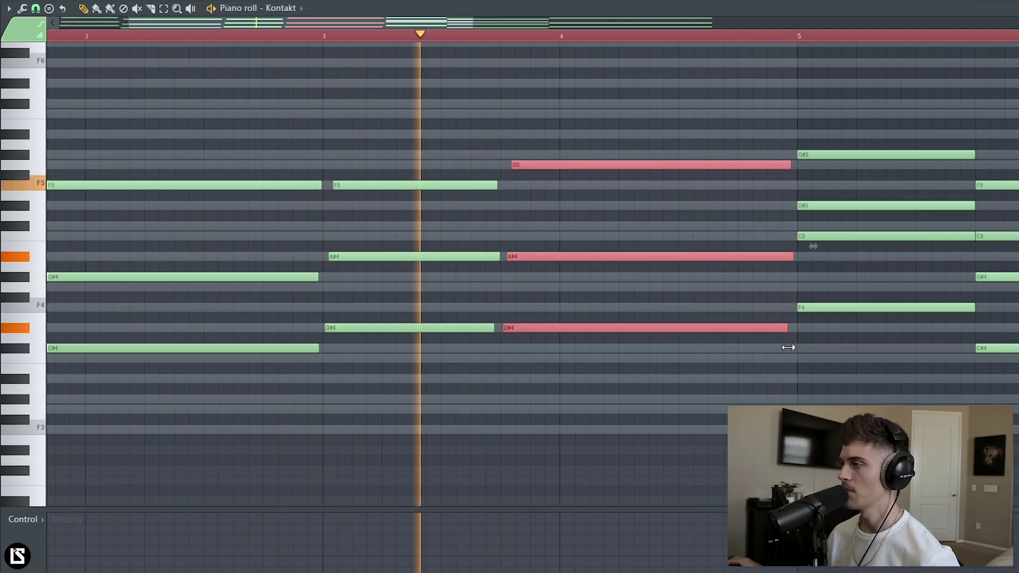
pyautogui.click(528, 196)
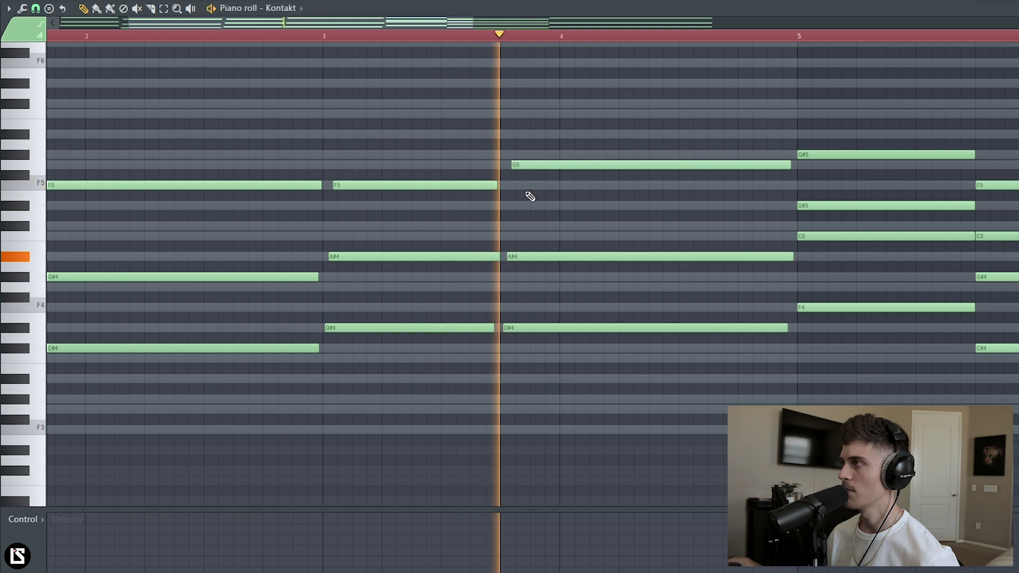
pyautogui.scroll(-5, 448, 41)
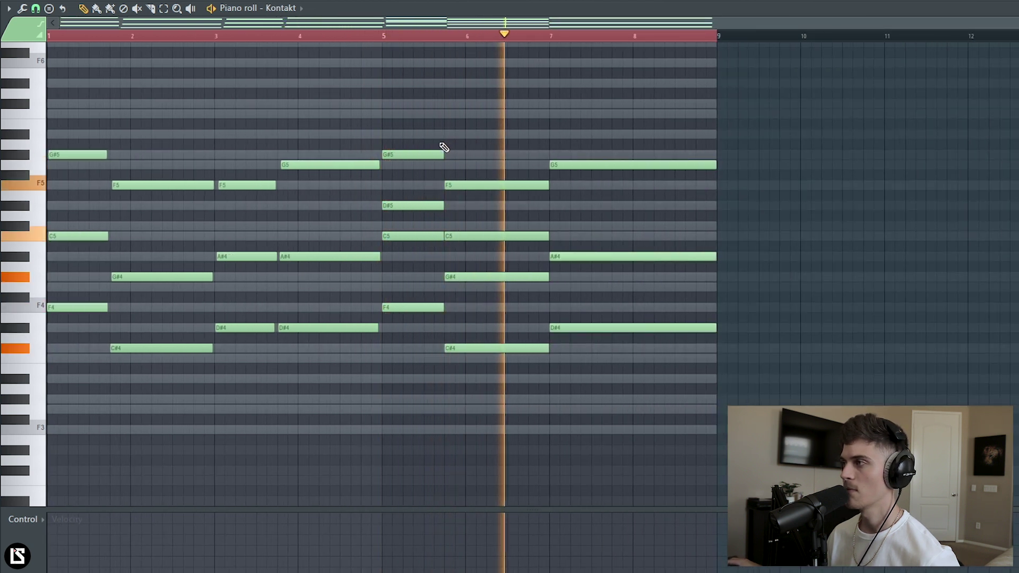
pyautogui.press('space')
pyautogui.press('space')
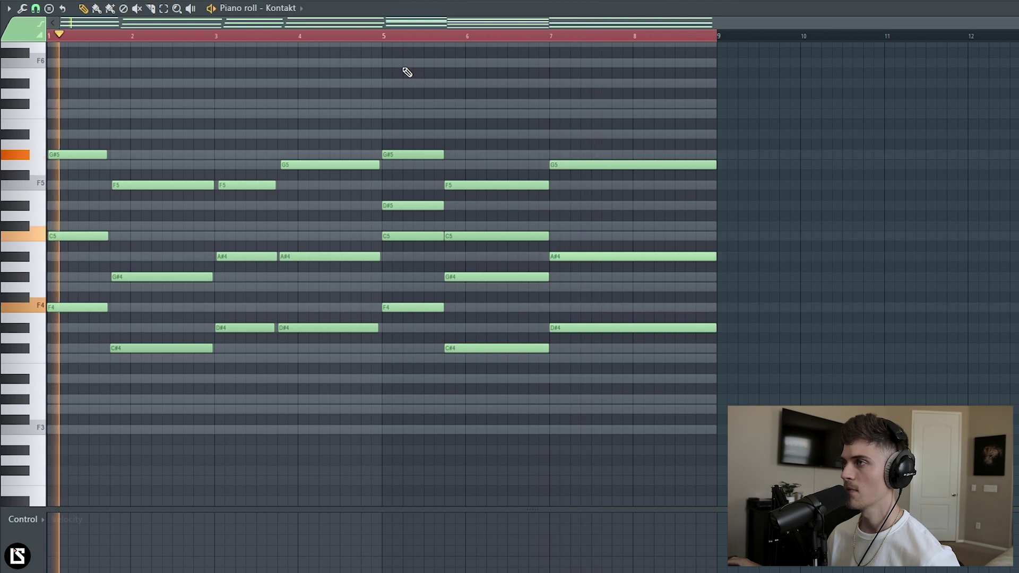
pyautogui.press('space')
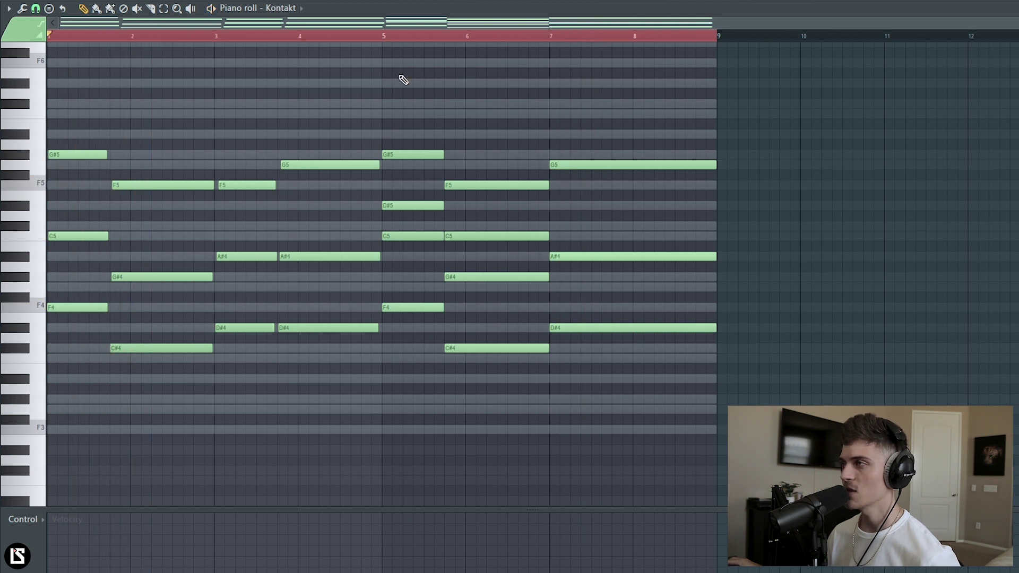
# Copy the recorded F4, C5 and G#5 chord from bar 1 onto the chord at bar 5.
pyautogui.moveTo(56, 99); pyautogui.dragTo(375, 435)
pyautogui.moveTo(422, 110); pyautogui.dragTo(610, 413)
pyautogui.rightClick(605, 397)
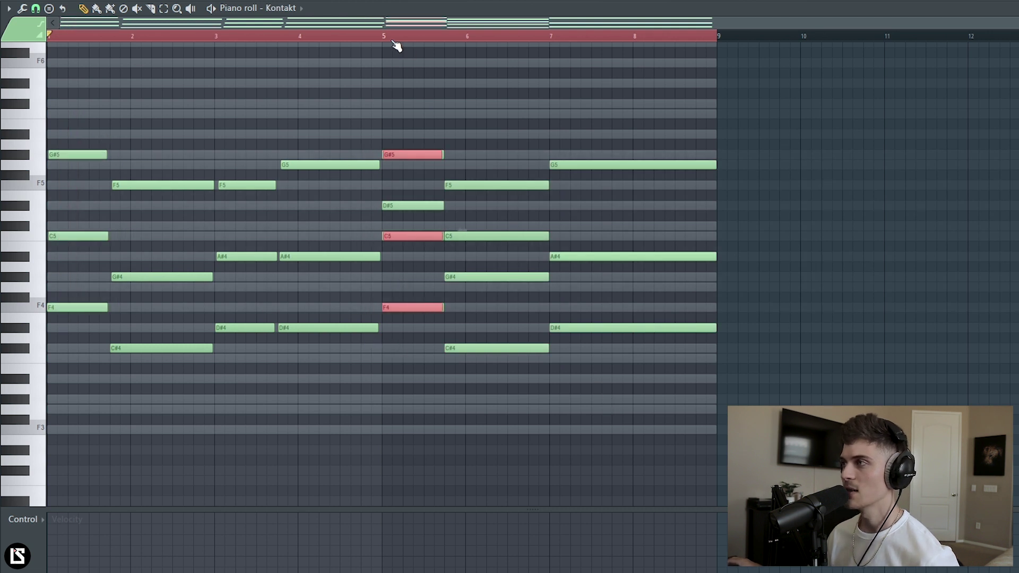
pyautogui.scroll(4, 396, 43)
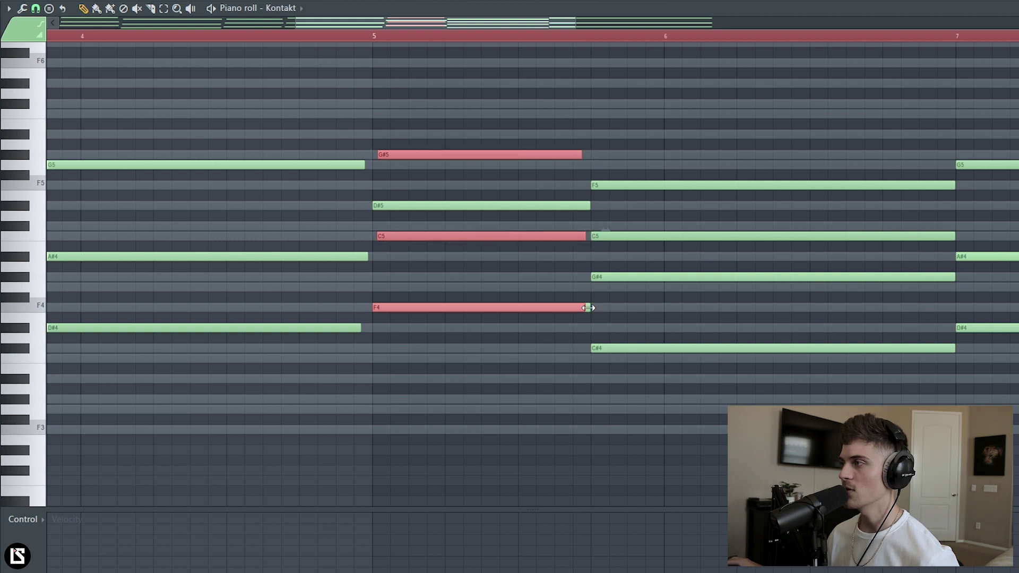
# Nudge the D#5 note at bar 5 slightly later and play back from just before bar 5.
pyautogui.rightClick(441, 197)
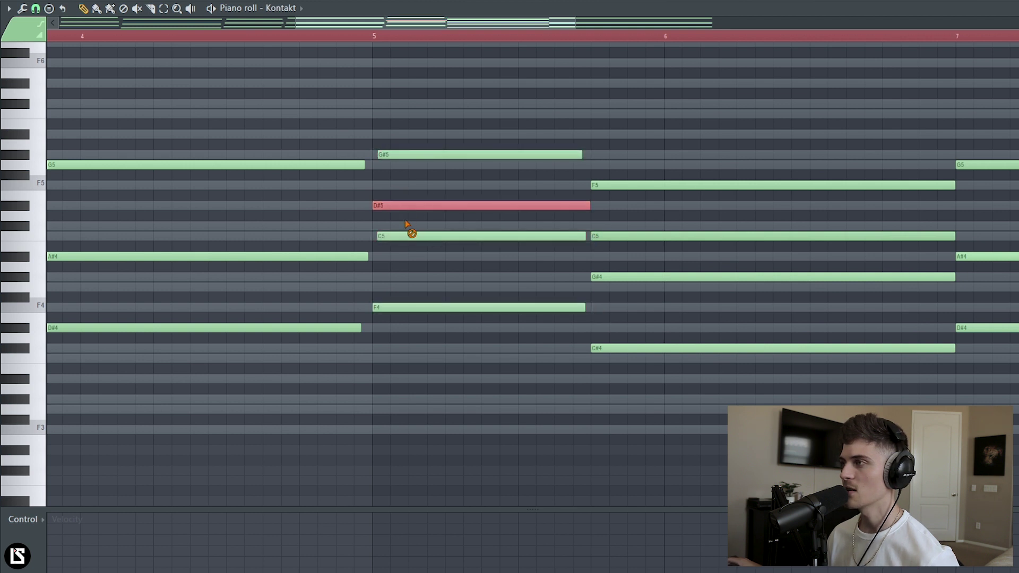
pyautogui.press('space')
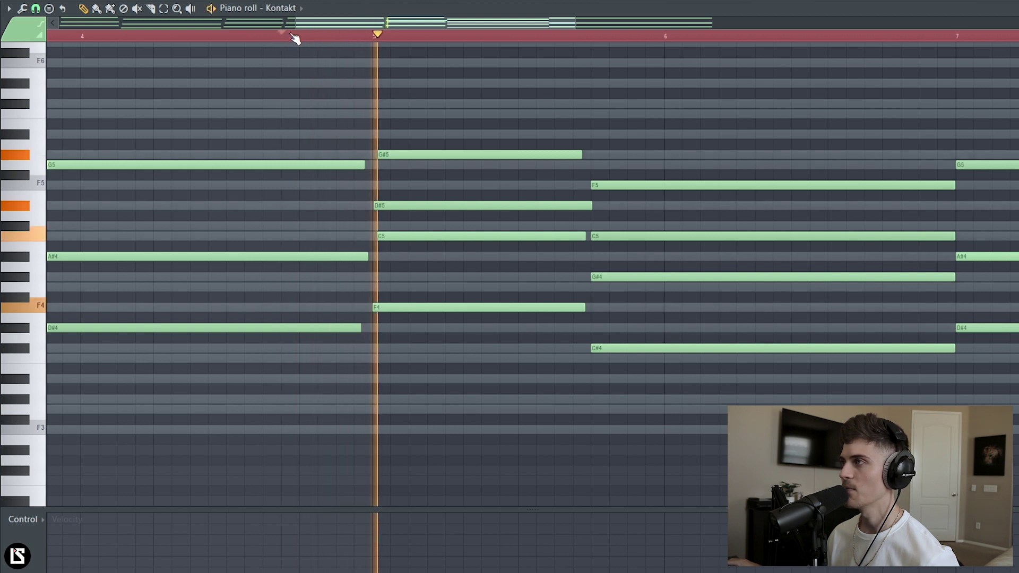
pyautogui.scroll(-4, 308, 39)
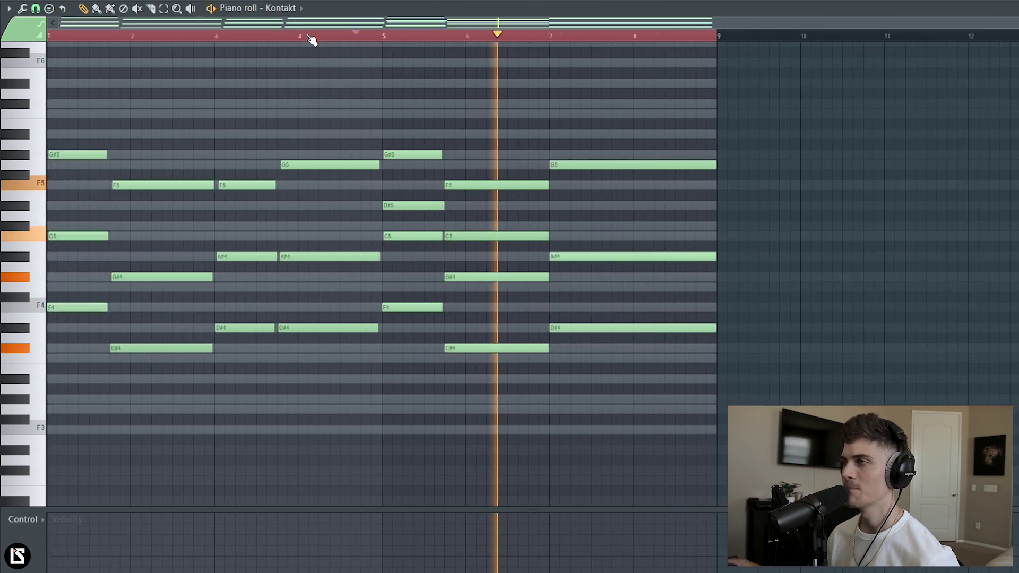
pyautogui.press('space')
# Delete the trial C#5 and D#5 passing notes in bar 1 and place a short D#5 halfway through the bar.
pyautogui.scroll(4, 102, 37)
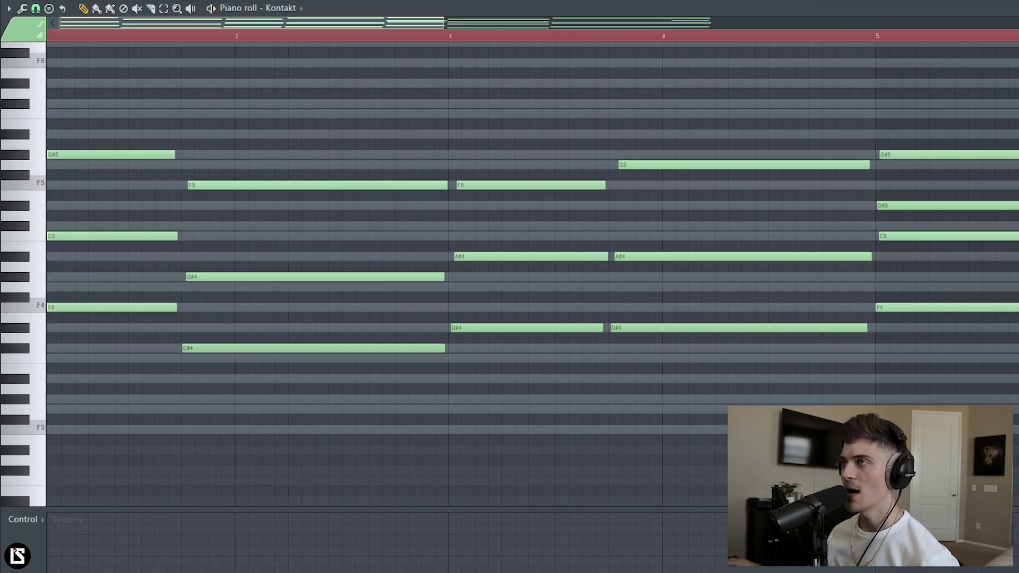
pyautogui.scroll(2, 509, 250)
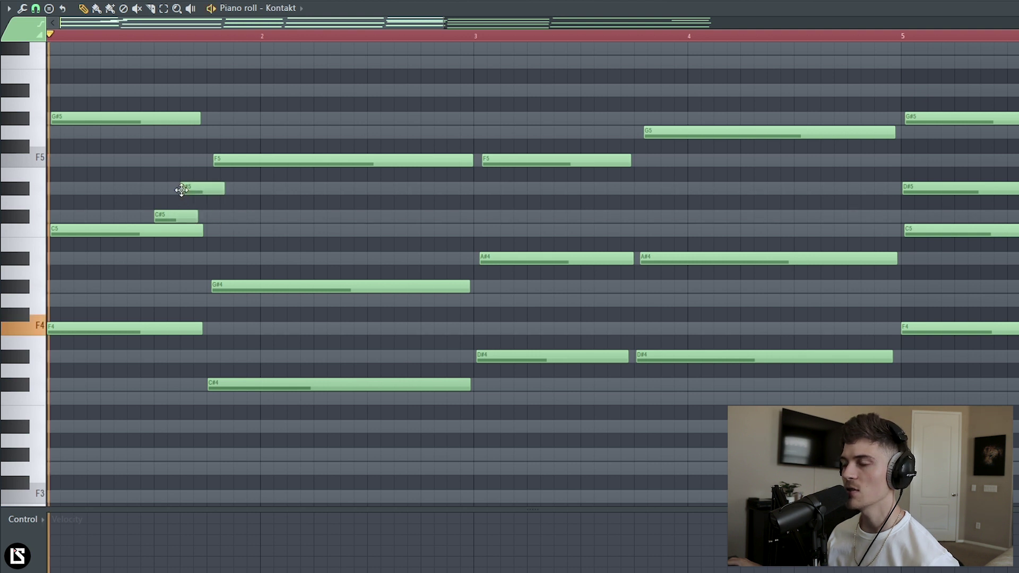
pyautogui.rightClick(183, 190)
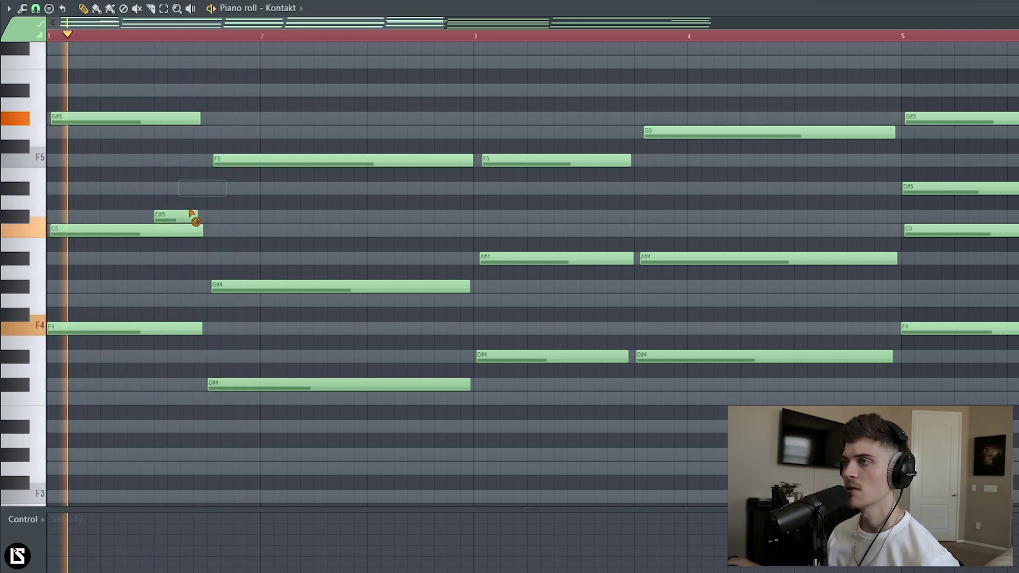
pyautogui.rightClick(192, 213)
pyautogui.click(164, 190)
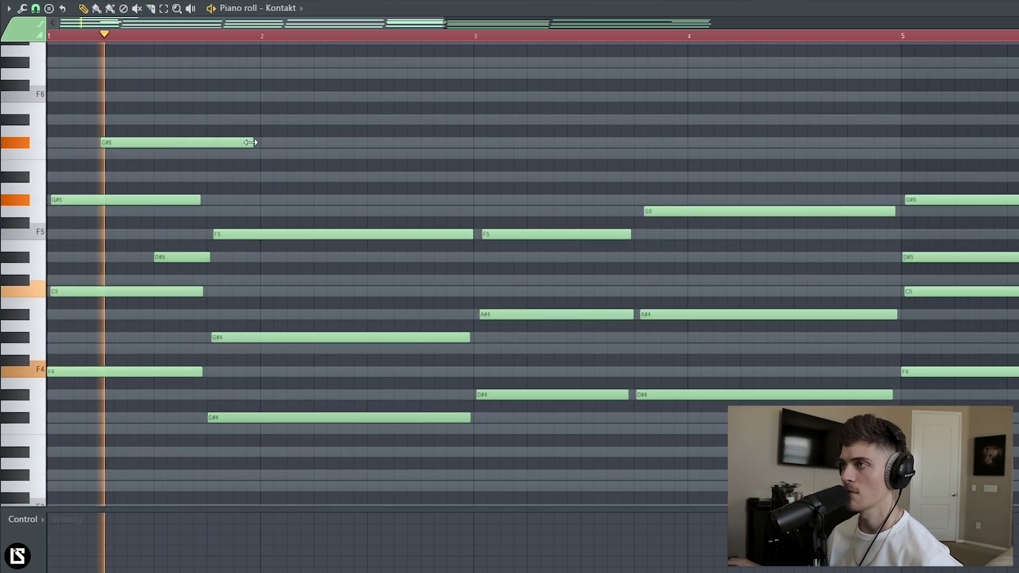
# Shape the bar 1 melody with short C#6 and C6 notes followed by a G#5 held until just before bar 3.
pyautogui.moveTo(171, 154); pyautogui.dragTo(154, 156)
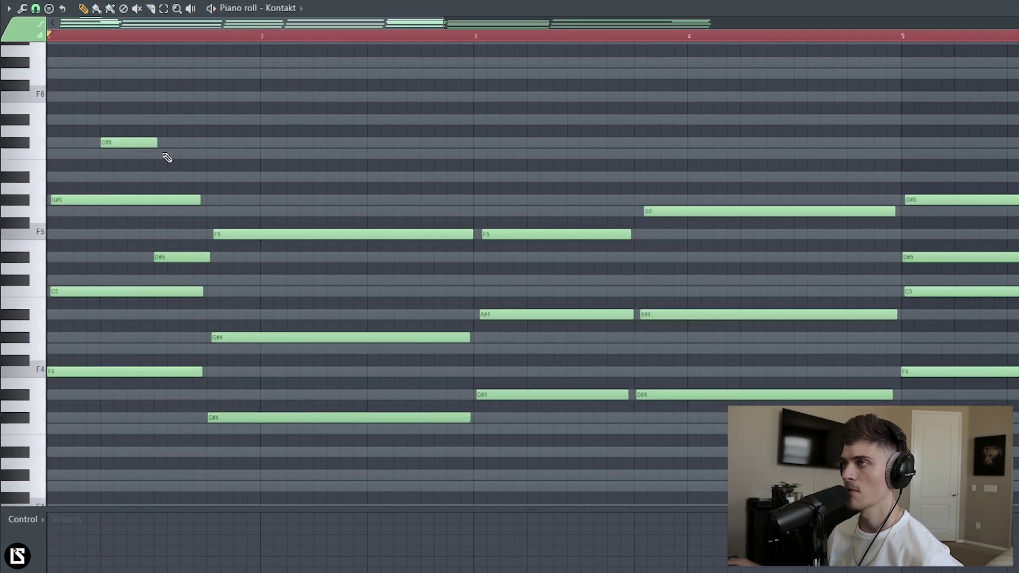
pyautogui.click(207, 176)
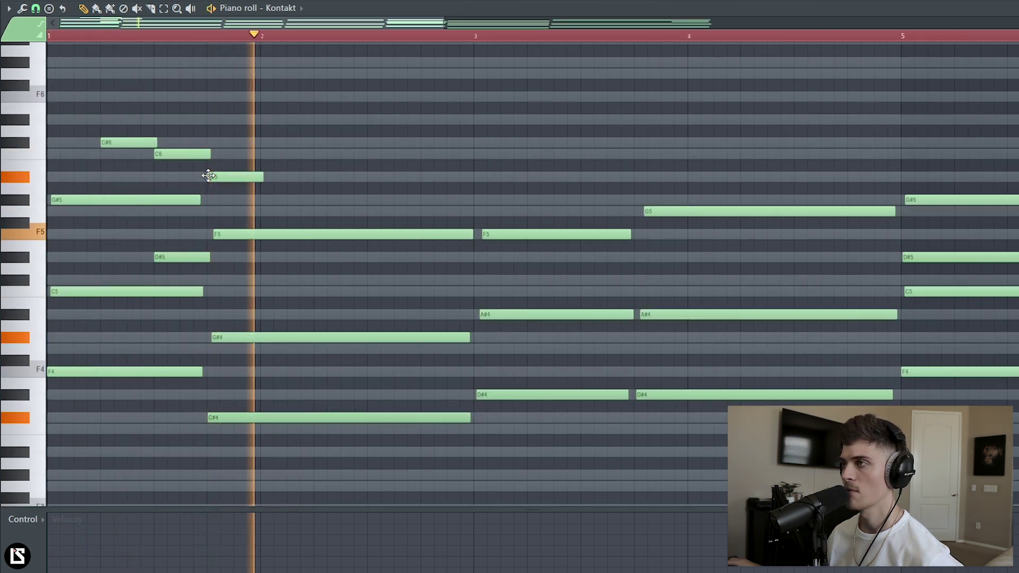
pyautogui.rightClick(229, 179)
pyautogui.click(216, 200)
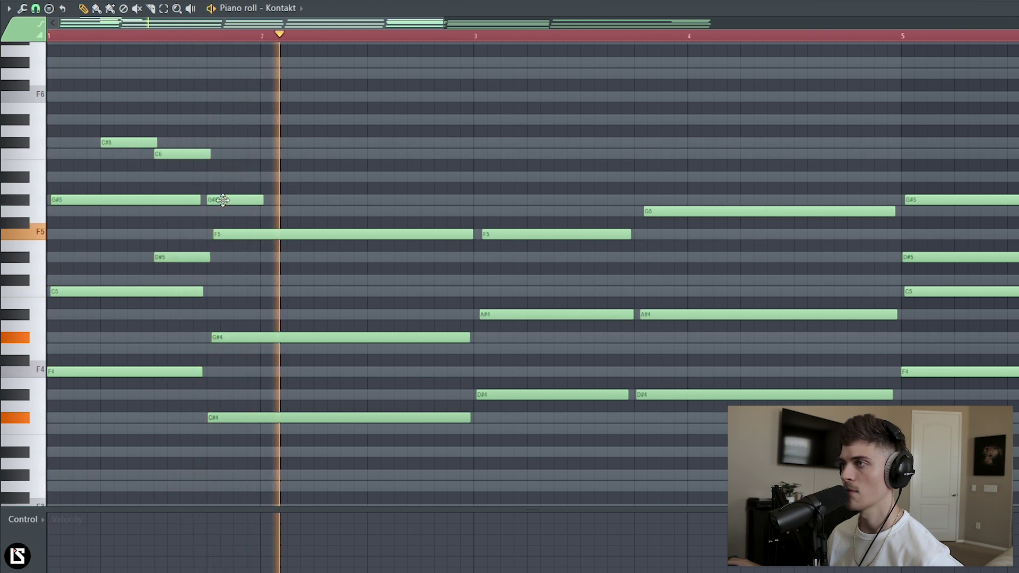
pyautogui.moveTo(265, 202); pyautogui.dragTo(470, 202)
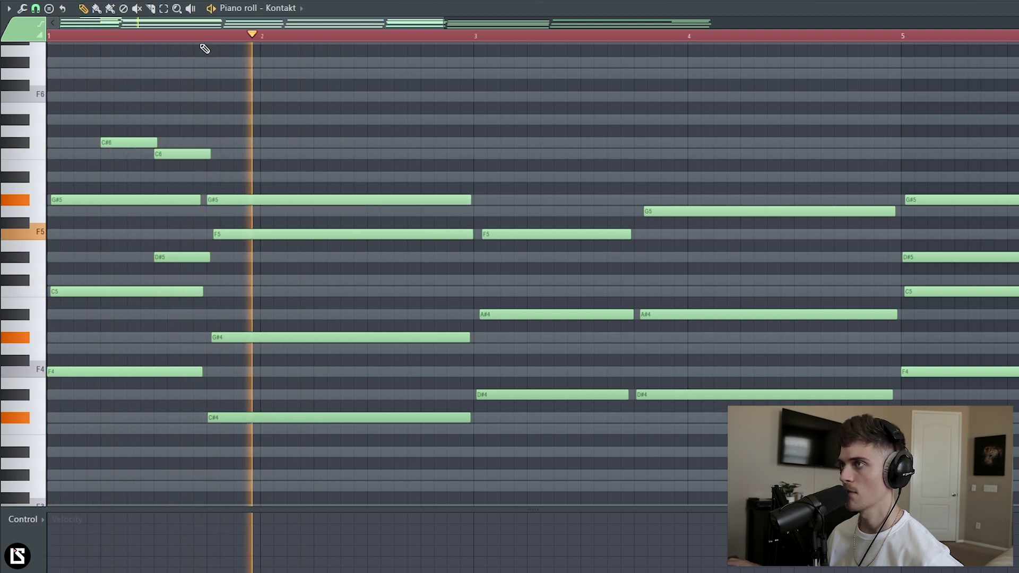
# Shorten the held G#5 to end just past the middle of bar 2 and place another G#5 on the bar's last beat.
pyautogui.keyDown('ctrl'); pyautogui.scroll(-2, 267, 81); pyautogui.keyUp('ctrl')
pyautogui.press('space')
pyautogui.press('space')
pyautogui.rightClick(265, 178)
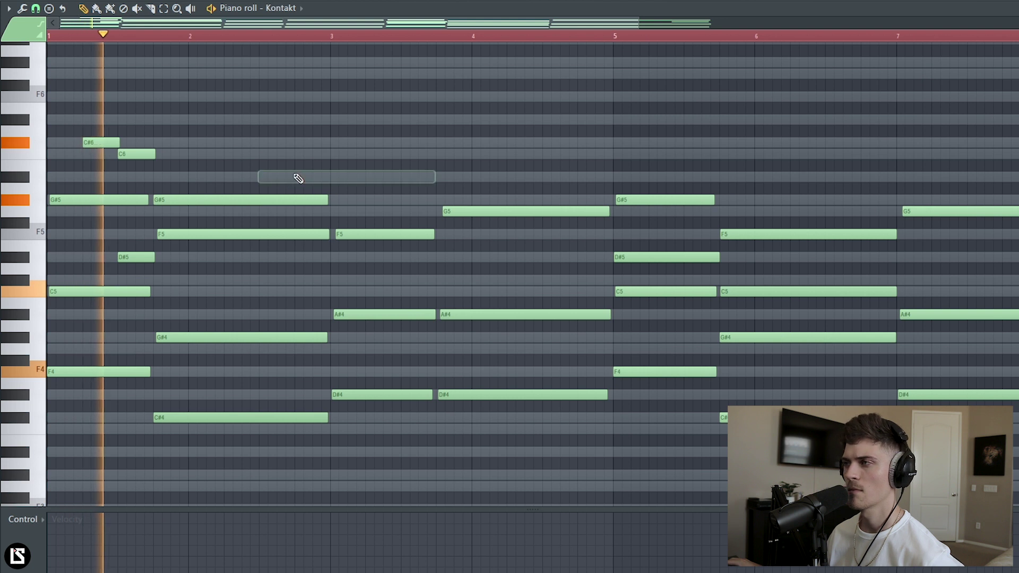
pyautogui.moveTo(327, 200); pyautogui.dragTo(270, 201)
pyautogui.click(296, 200)
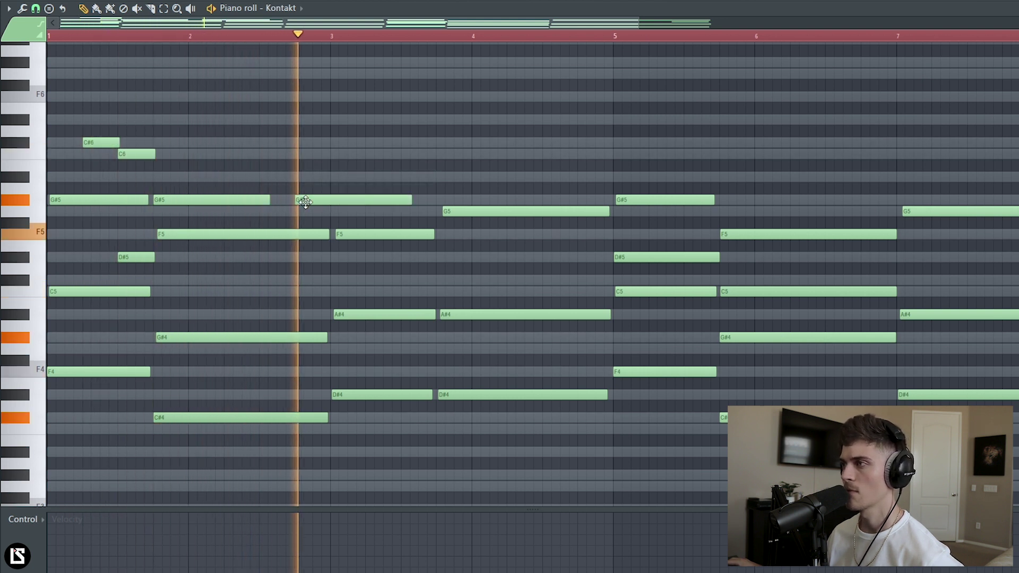
# Trim the second G#5 to end at bar 3, add an A#5 at the start of bar 3, and play the melody back.
pyautogui.press('space')
pyautogui.press('space')
pyautogui.moveTo(411, 201); pyautogui.dragTo(332, 215)
pyautogui.moveTo(88, 133); pyautogui.dragTo(423, 200)
pyautogui.press('space')
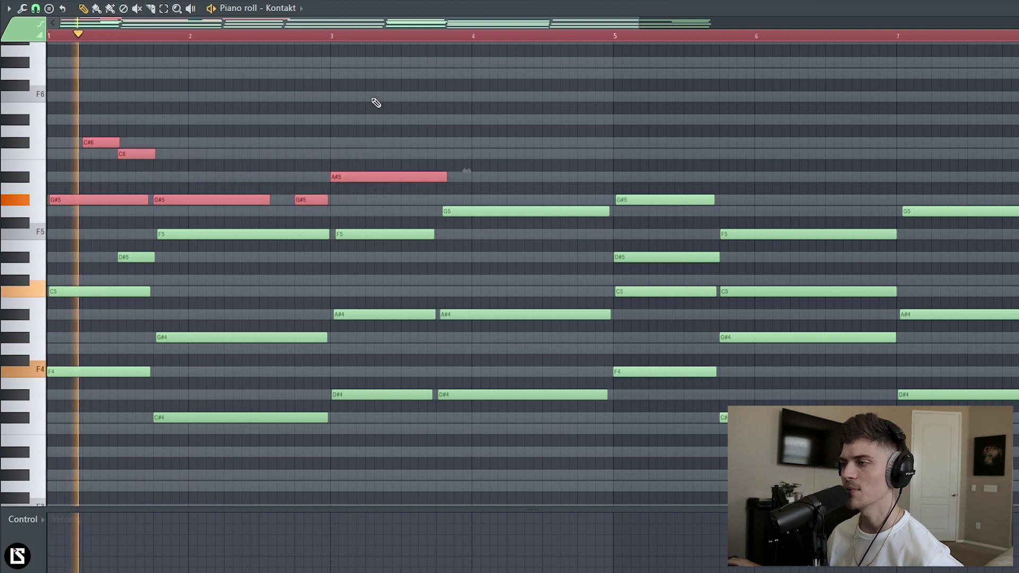
# Lengthen the held G#5 in bar 2 slightly and play the melody again from the start.
pyautogui.click(379, 134)
pyautogui.moveTo(269, 200); pyautogui.dragTo(285, 202)
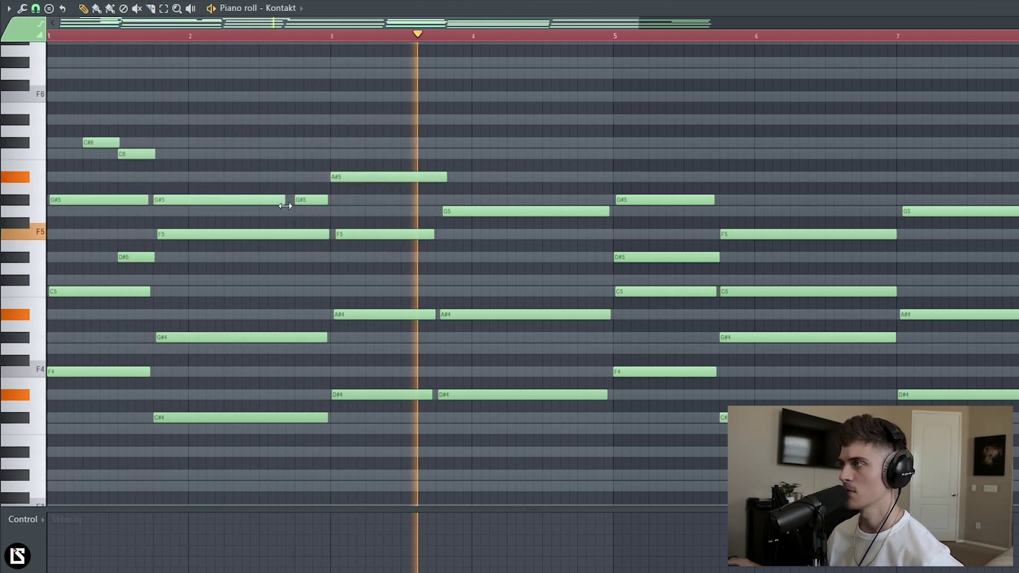
pyautogui.click(280, 36)
pyautogui.click(49, 36)
pyautogui.click(48, 36)
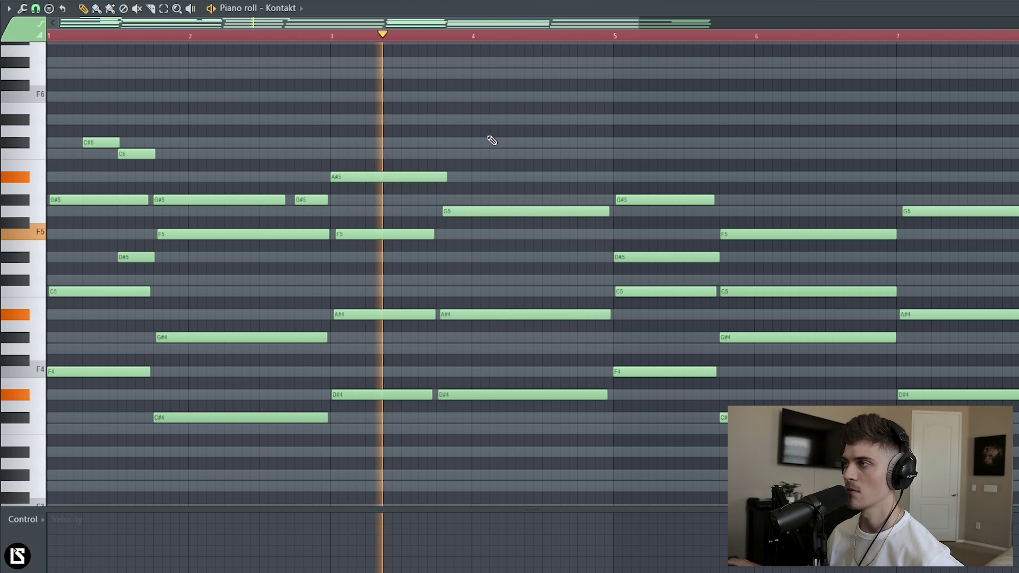
pyautogui.click(575, 144)
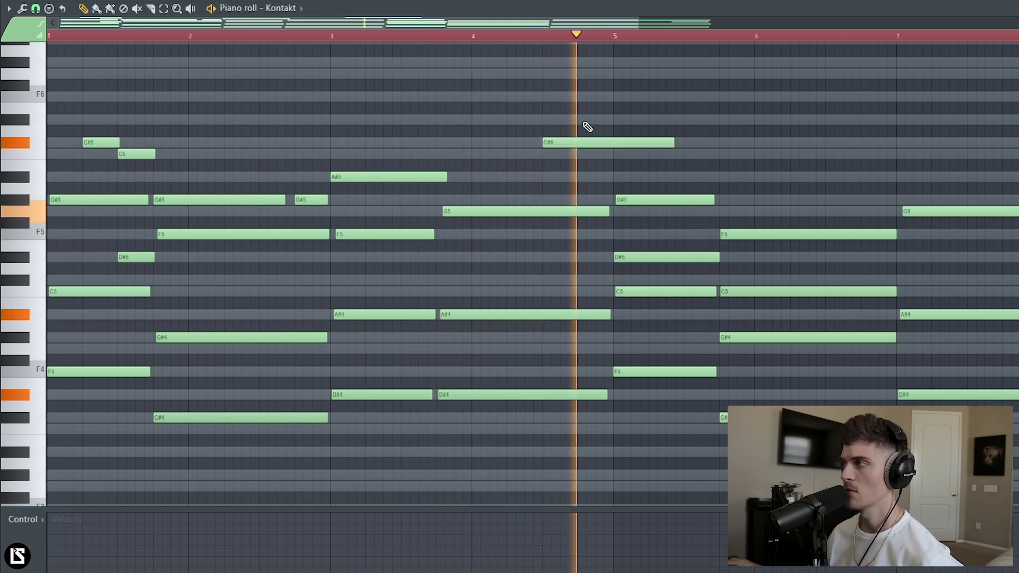
pyautogui.click(584, 122)
pyautogui.press('space')
pyautogui.rightClick(593, 122)
pyautogui.rightClick(567, 141)
# Place a D#6 on beat 3 and an F6 on beat 4 of bar 4, each about one beat long.
pyautogui.click(546, 118)
pyautogui.click(586, 98)
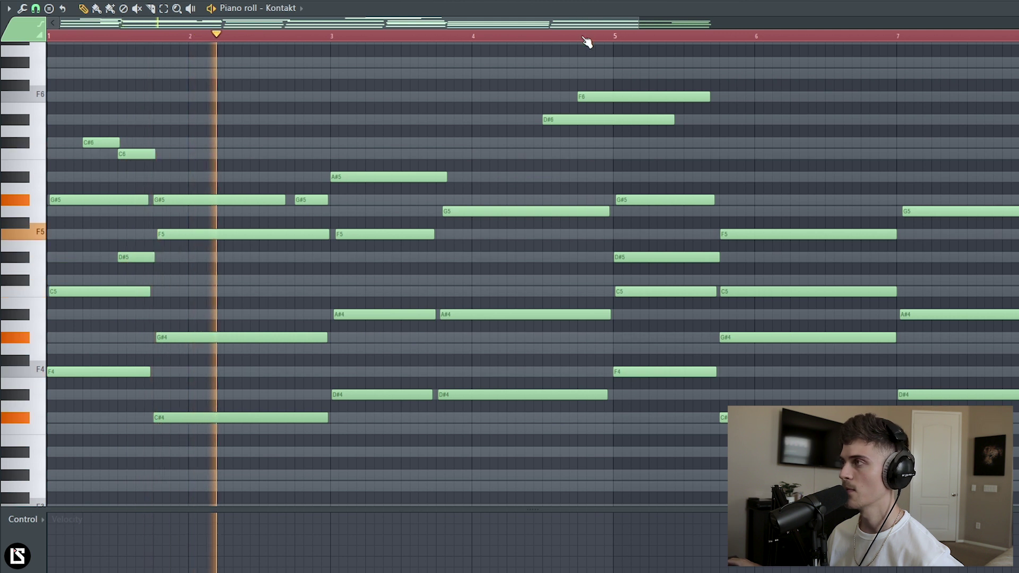
pyautogui.scroll(2, 579, 43)
pyautogui.moveTo(524, 62); pyautogui.dragTo(657, 149)
pyautogui.moveTo(708, 120); pyautogui.dragTo(580, 159)
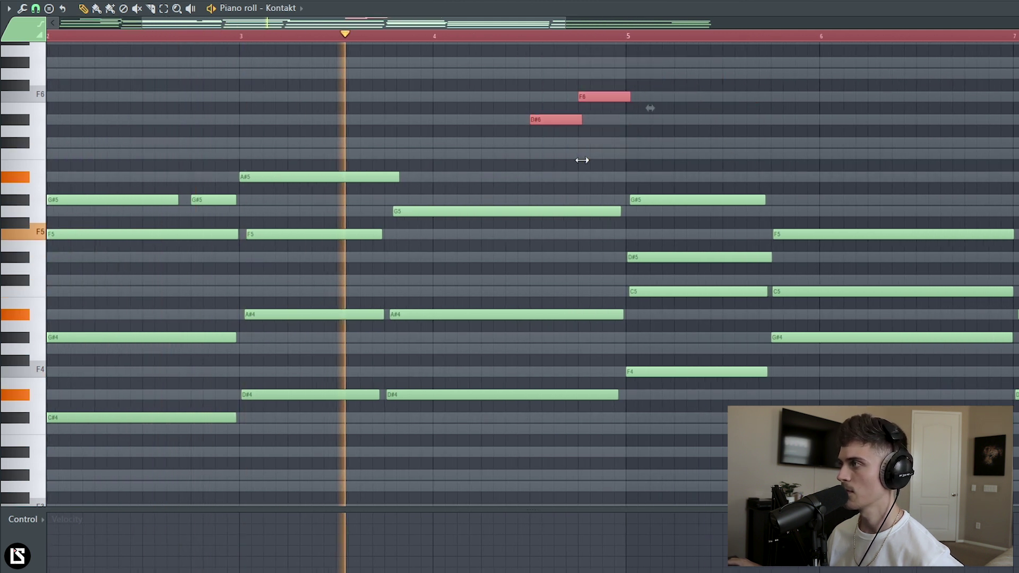
pyautogui.click(600, 165)
# Continue the rising melody with a G#6 about one beat long at the start of bar 5.
pyautogui.scroll(3, 642, 146)
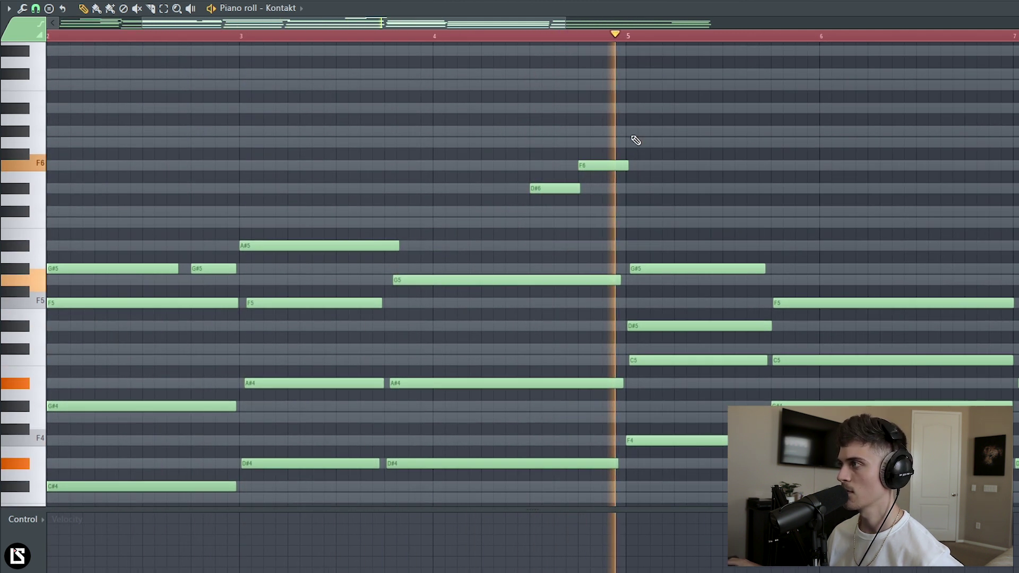
pyautogui.click(635, 133)
pyautogui.scroll(-2, 510, 41)
pyautogui.press('space')
pyautogui.moveTo(471, 205); pyautogui.dragTo(582, 81)
pyautogui.scroll(3, 591, 41)
pyautogui.rightClick(624, 97)
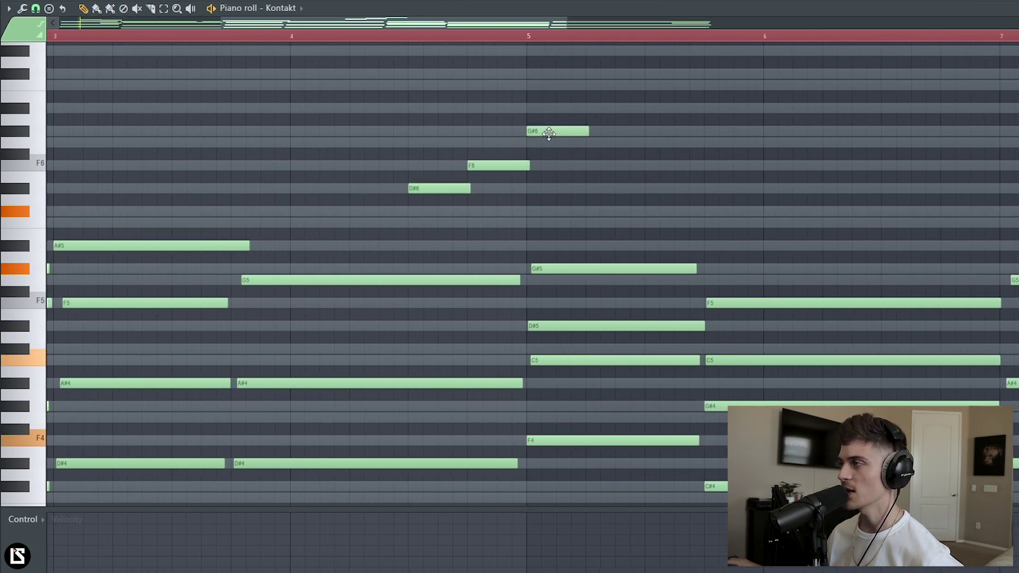
# Play back from midway through bar 4 and add a G#6 and G6 in the second half of bar 5 and a D#6 midway through bar 6.
pyautogui.click(402, 38)
pyautogui.press('space')
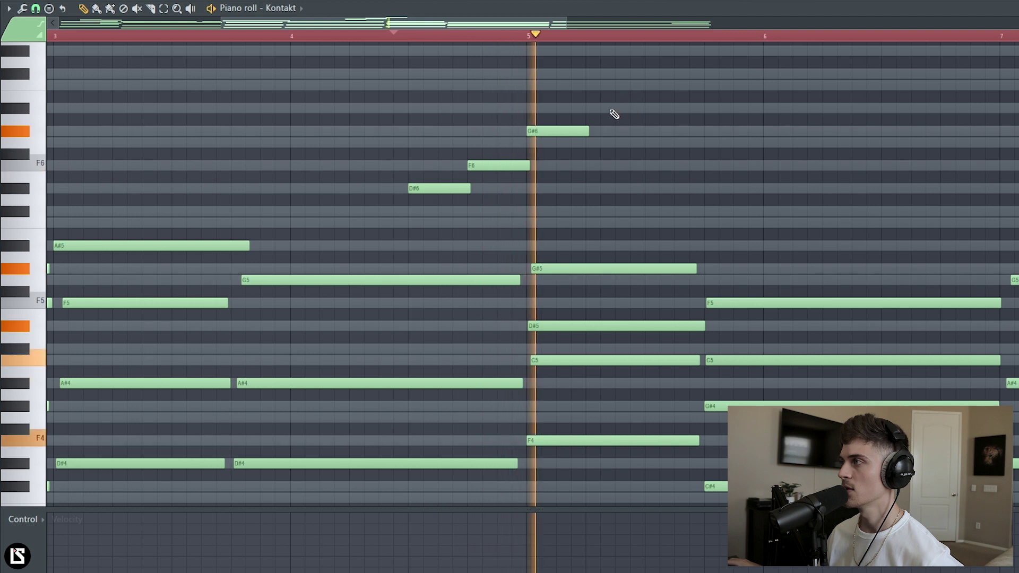
pyautogui.press('space')
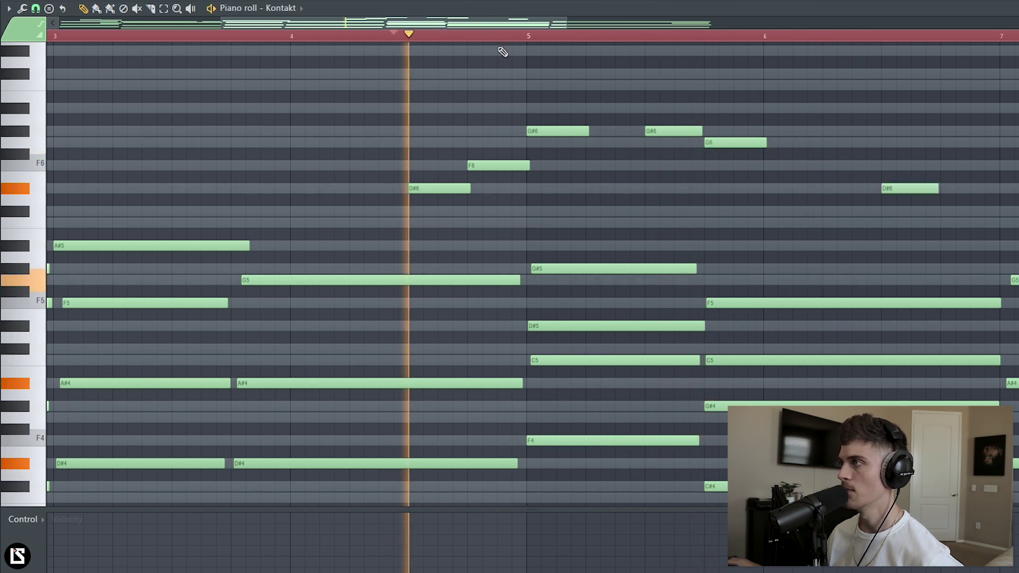
# Place a short C6 on the last beat of bar 6 and delete the trial note above it.
pyautogui.scroll(-2, 463, 25)
pyautogui.moveTo(464, 25); pyautogui.dragTo(575, 34)
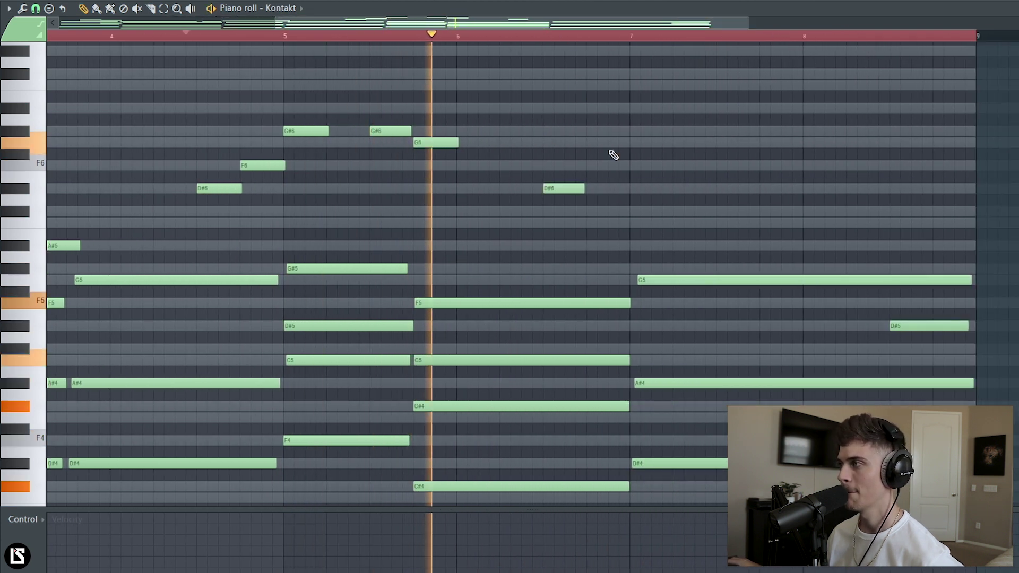
pyautogui.click(589, 211)
pyautogui.press('space')
pyautogui.press('space')
pyautogui.click(590, 222)
pyautogui.rightClick(591, 212)
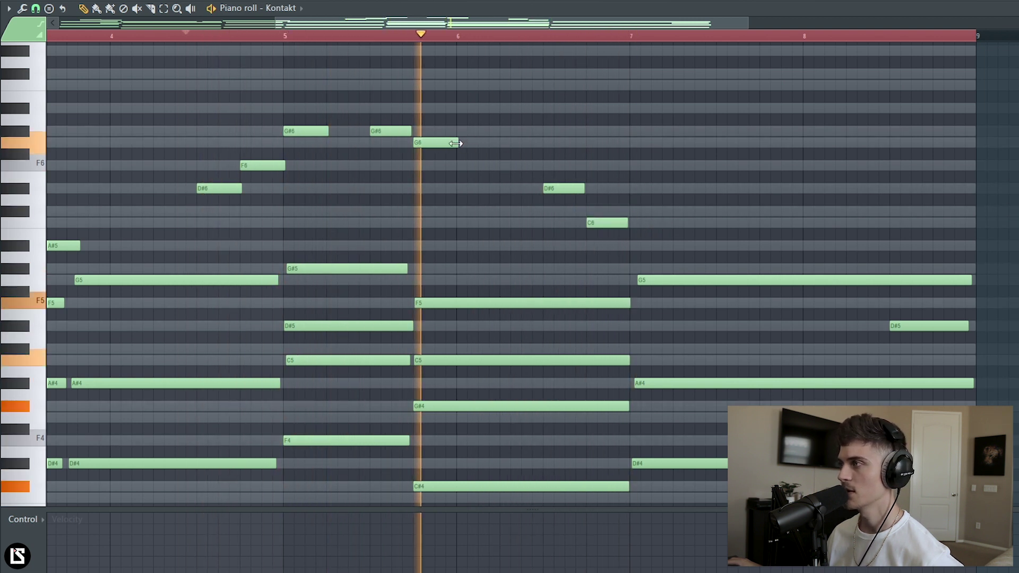
# Lengthen the G6 to just before the D#6 and the C6 to nearly bar 8, and add an F5 near the end of bar 8.
pyautogui.moveTo(456, 143); pyautogui.dragTo(530, 145)
pyautogui.click(637, 246)
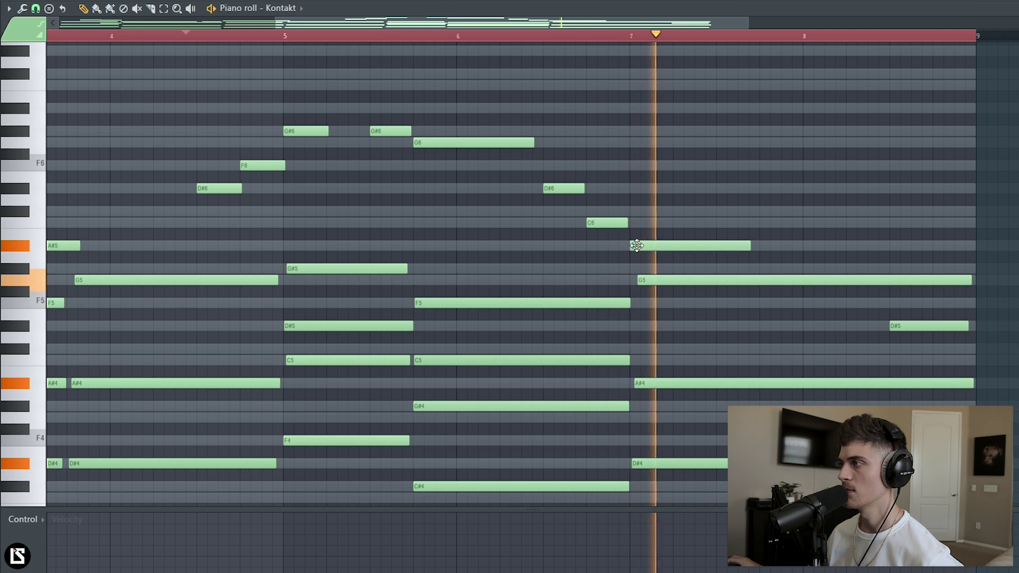
pyautogui.rightClick(637, 245)
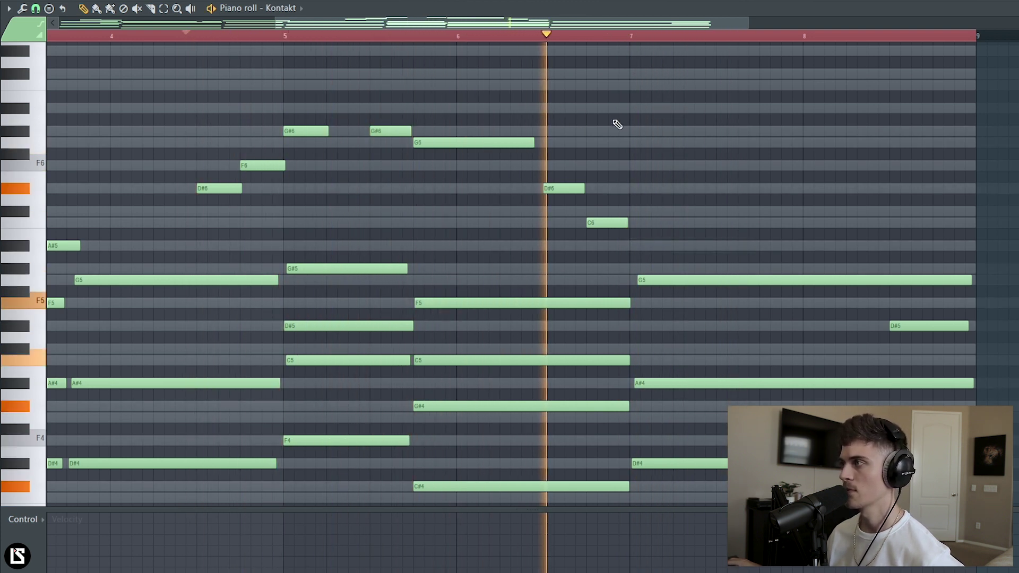
pyautogui.moveTo(626, 223); pyautogui.dragTo(801, 254)
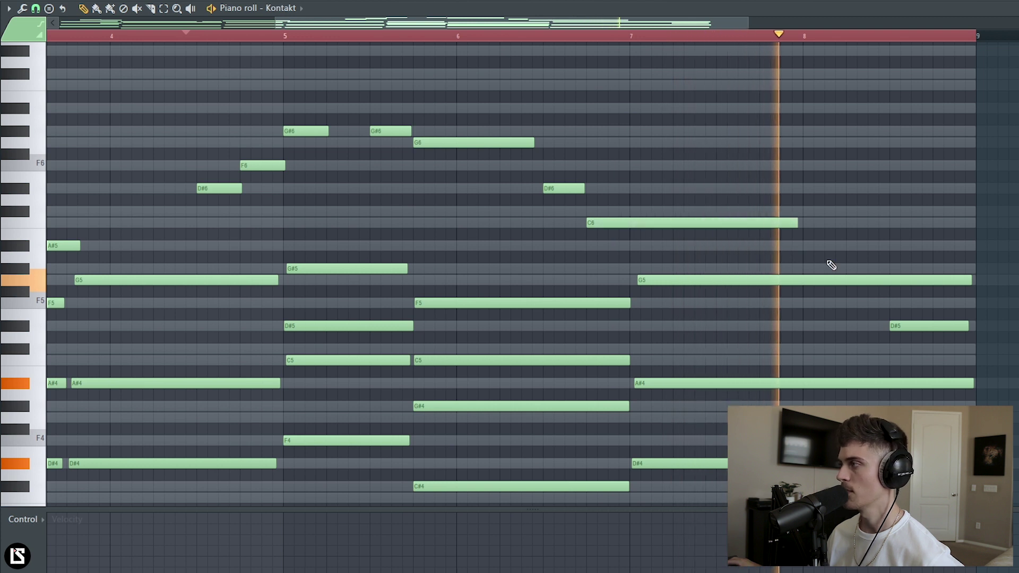
pyautogui.click(937, 304)
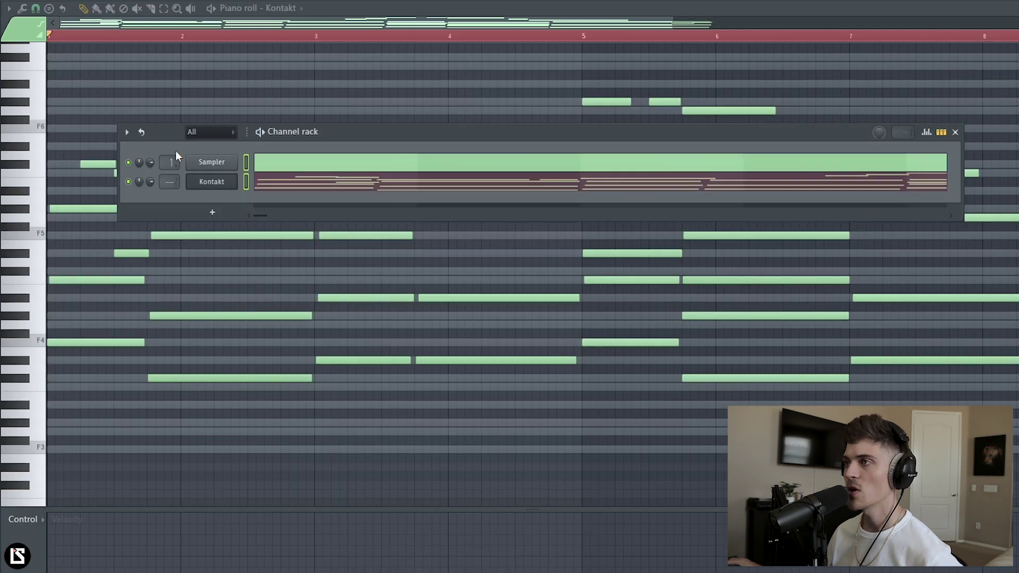
# Transpose the selected channels down 2 semitones and play the progression back.
pyautogui.click(127, 132)
pyautogui.click(166, 286)
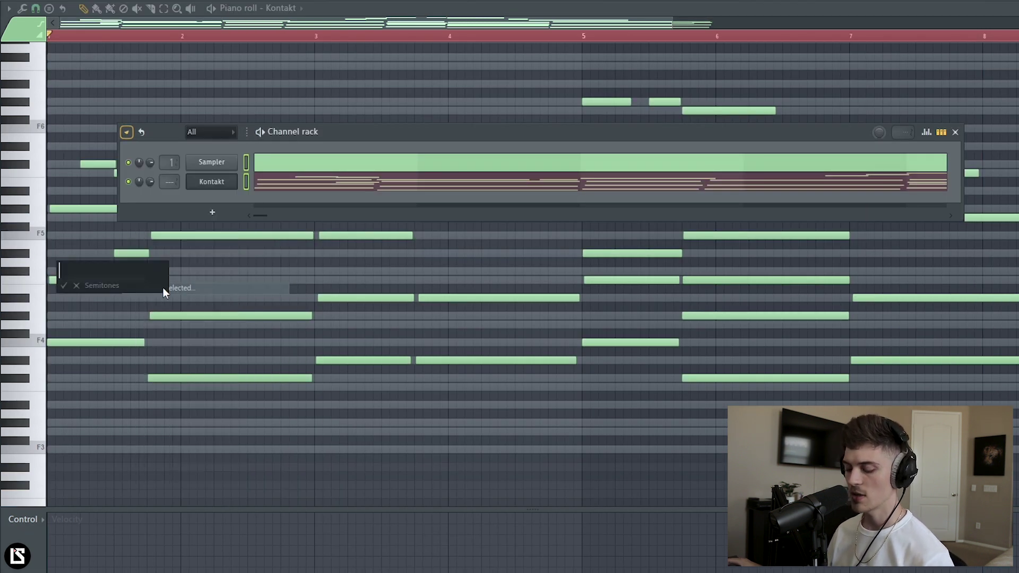
pyautogui.write('-2')
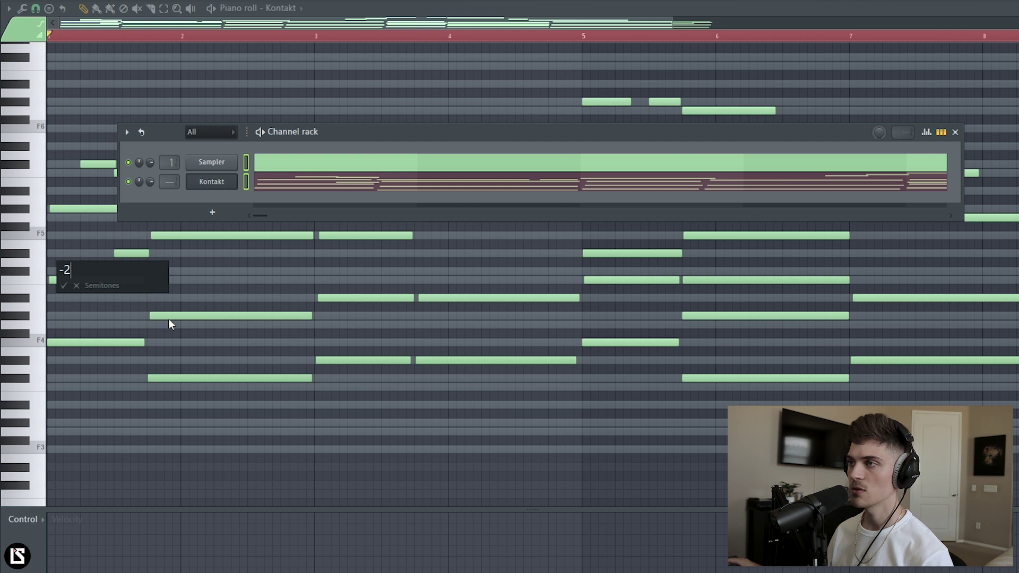
pyautogui.press('Return')
pyautogui.press('F6')
pyautogui.press('space')
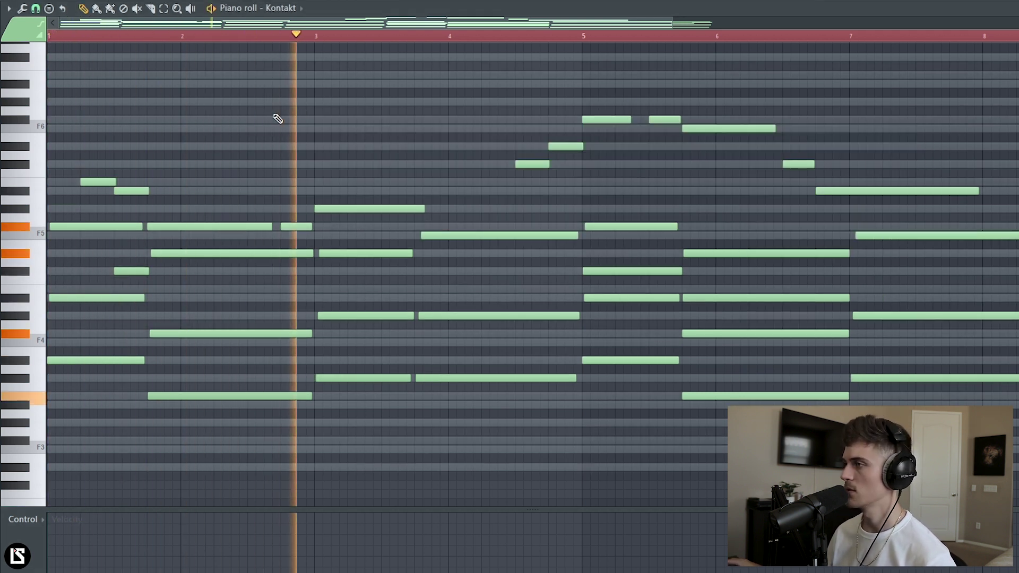
# Add an F#4 passing note on the last beat of bar 4, ending at bar 5, and raise the notes above the bass an octave.
pyautogui.click(550, 333)
pyautogui.moveTo(598, 335); pyautogui.dragTo(580, 338)
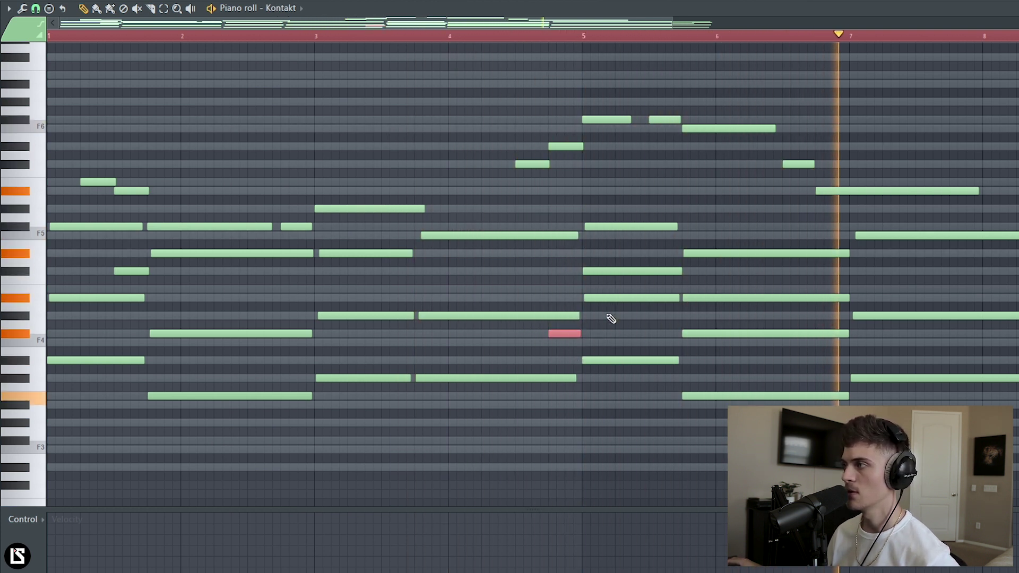
pyautogui.scroll(-3, 435, 41)
pyautogui.press('space')
pyautogui.hotkey('ctrl', 'Up')
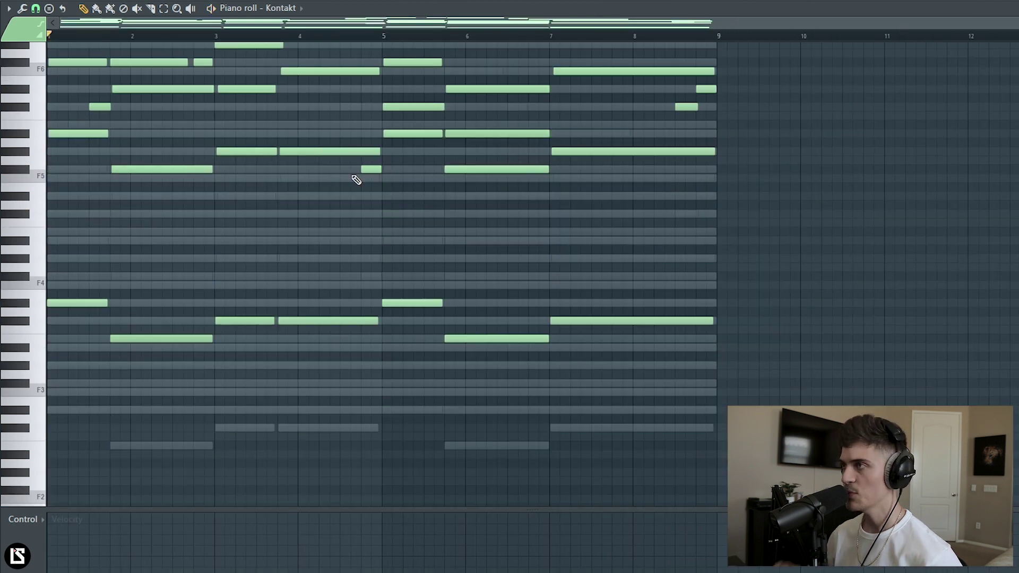
# Play the pattern with the Keyscape channel unmuted alongside Kontakt, and mute the Kontakt channel.
pyautogui.press('F6')
pyautogui.press('space')
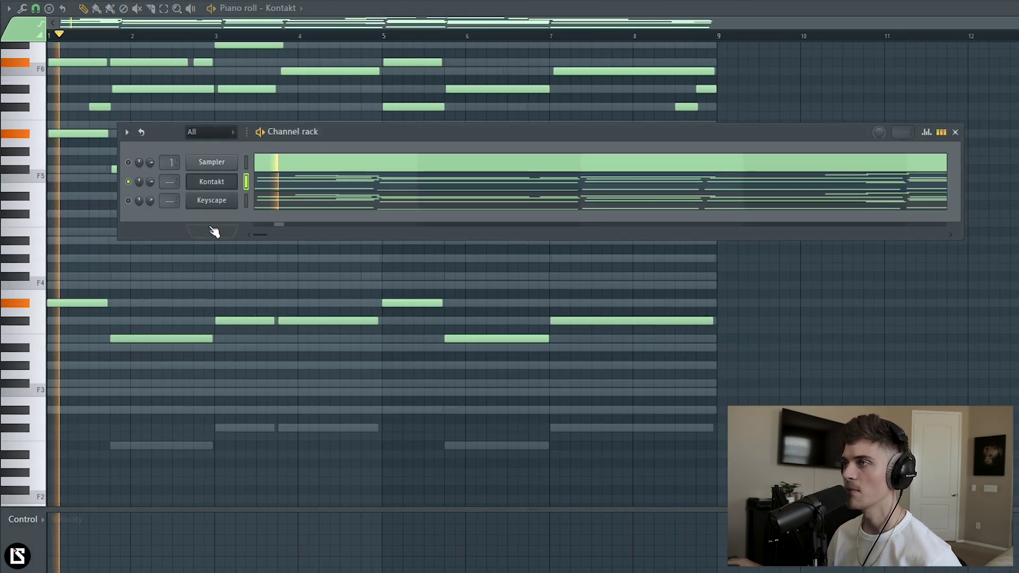
pyautogui.click(127, 200)
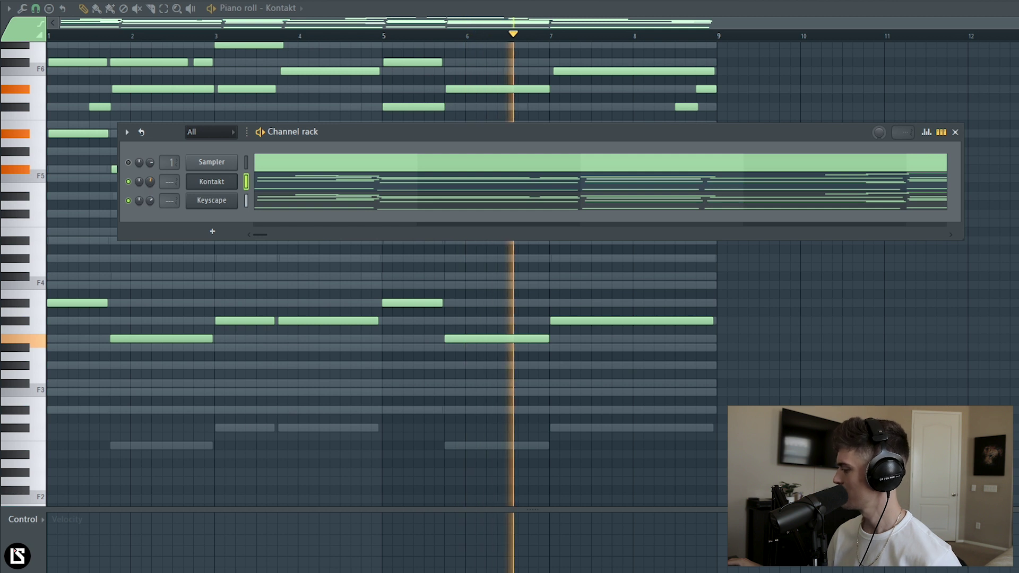
pyautogui.press('space')
pyautogui.click(129, 182)
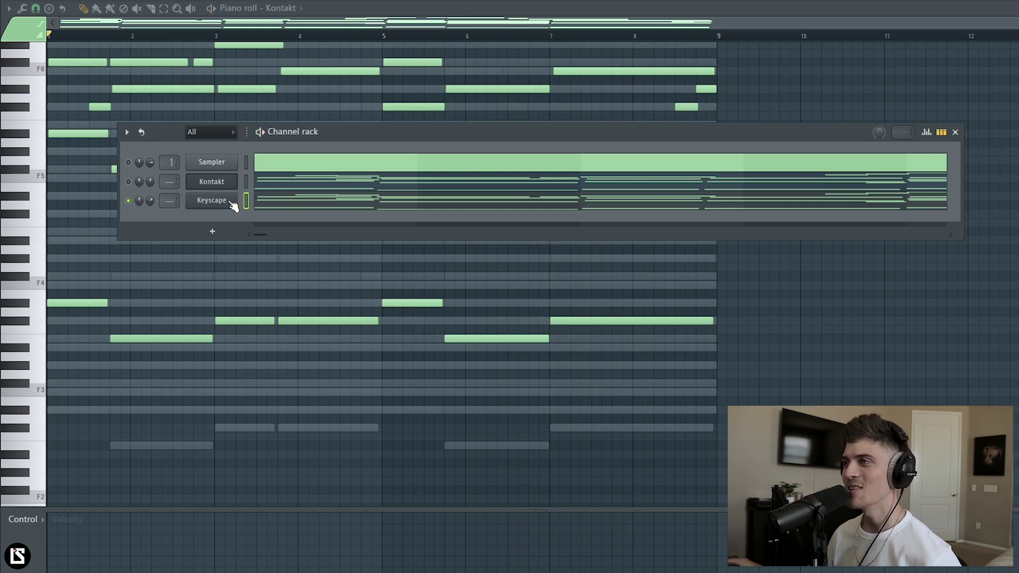
# Add a second Keyscape channel using the LA Custom C7 - Softest piano and close its plugin window.
pyautogui.rightClick(233, 202)
pyautogui.click(260, 310)
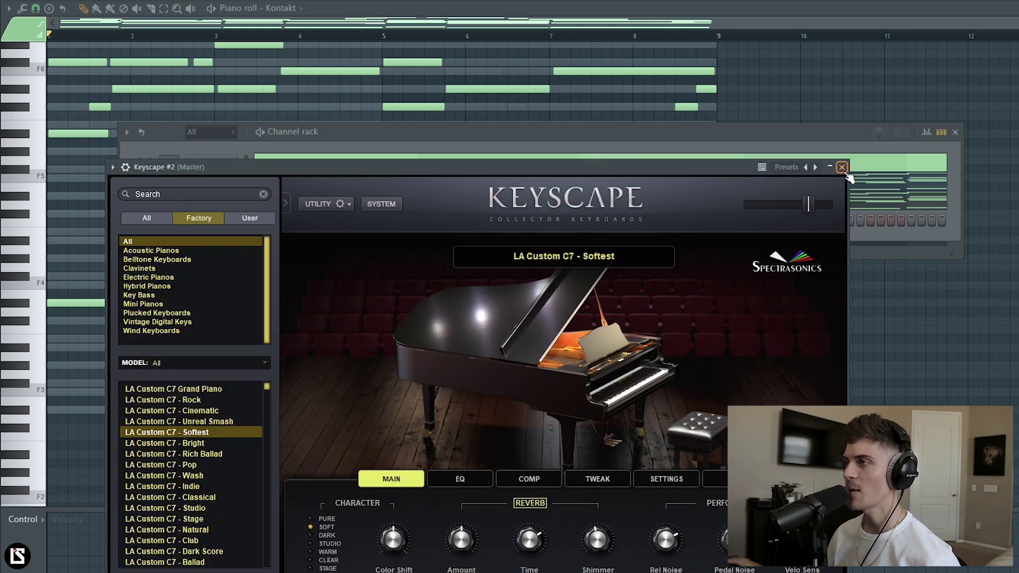
pyautogui.click(842, 167)
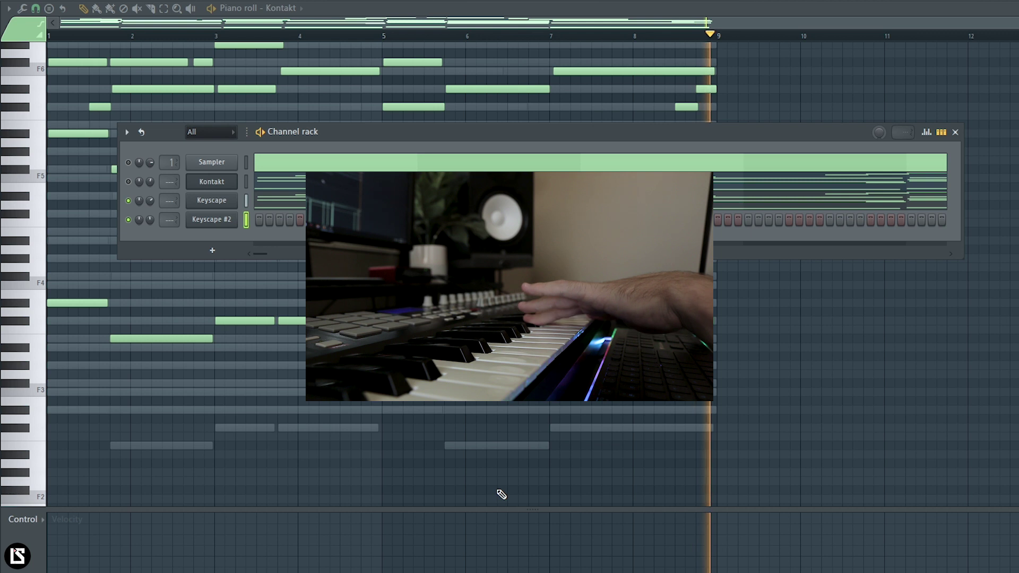
# Record a live high melody over the eight bars on the Keyscape #2 channel and open its notes in the piano roll.
pyautogui.press('space')
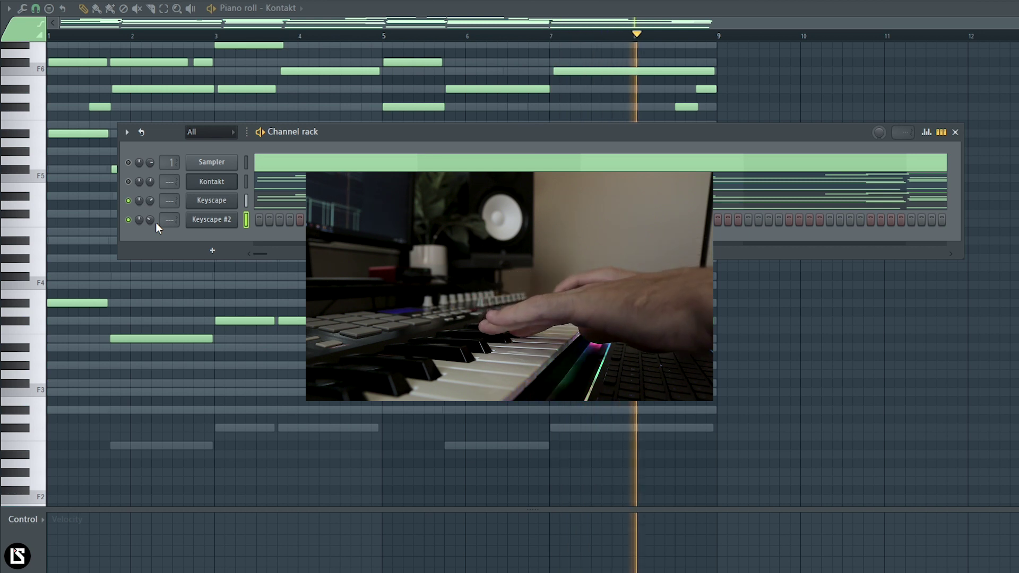
pyautogui.press('space')
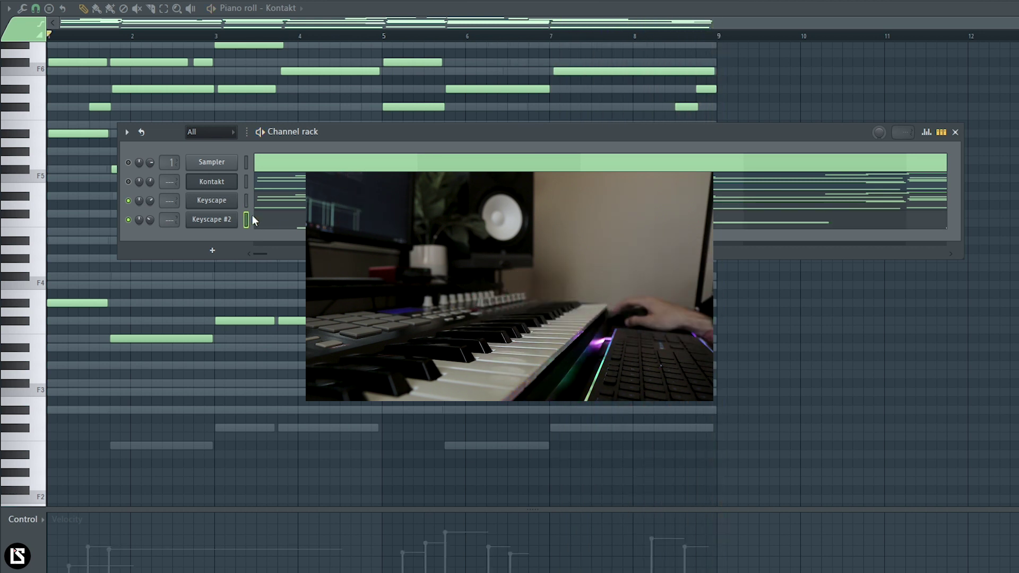
pyautogui.click(258, 219)
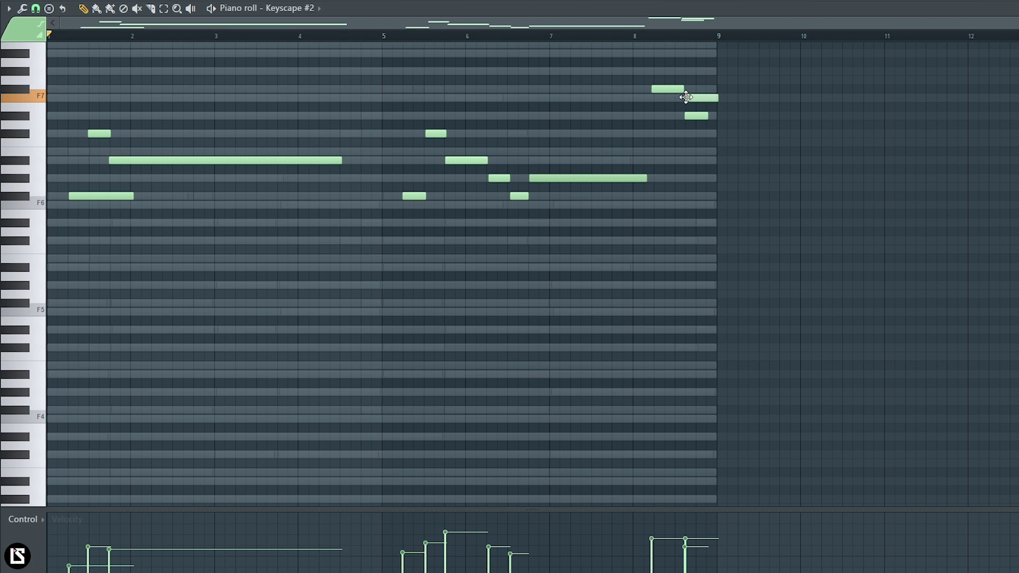